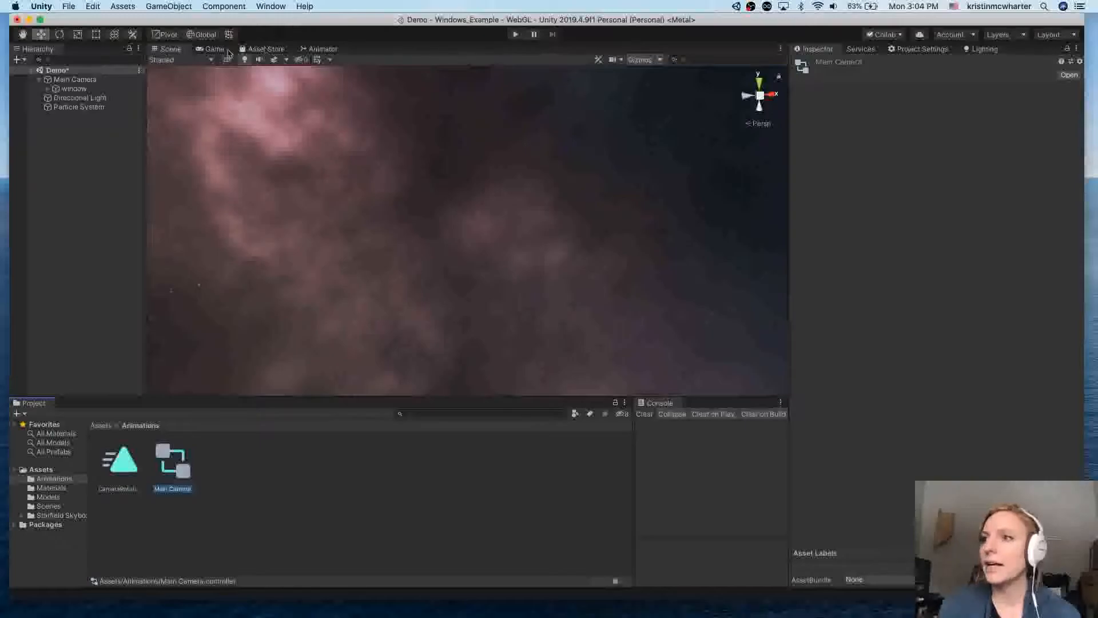
Show the Main Camera animator controller's graph and place the CameraRotation state level with Entry
click(321, 49)
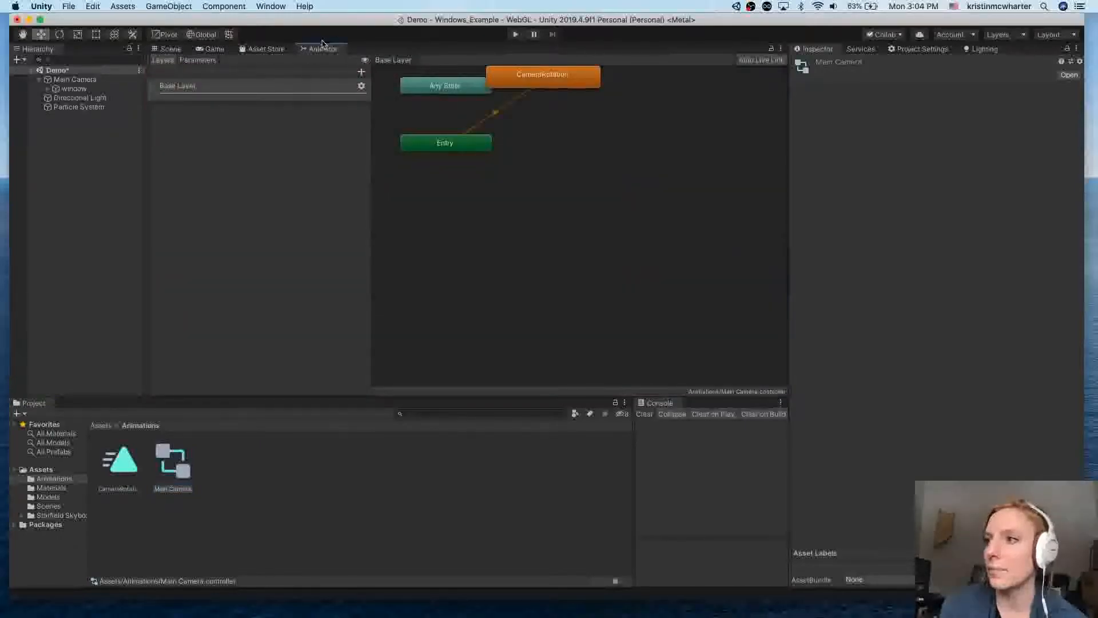
drag(562, 80, 553, 204)
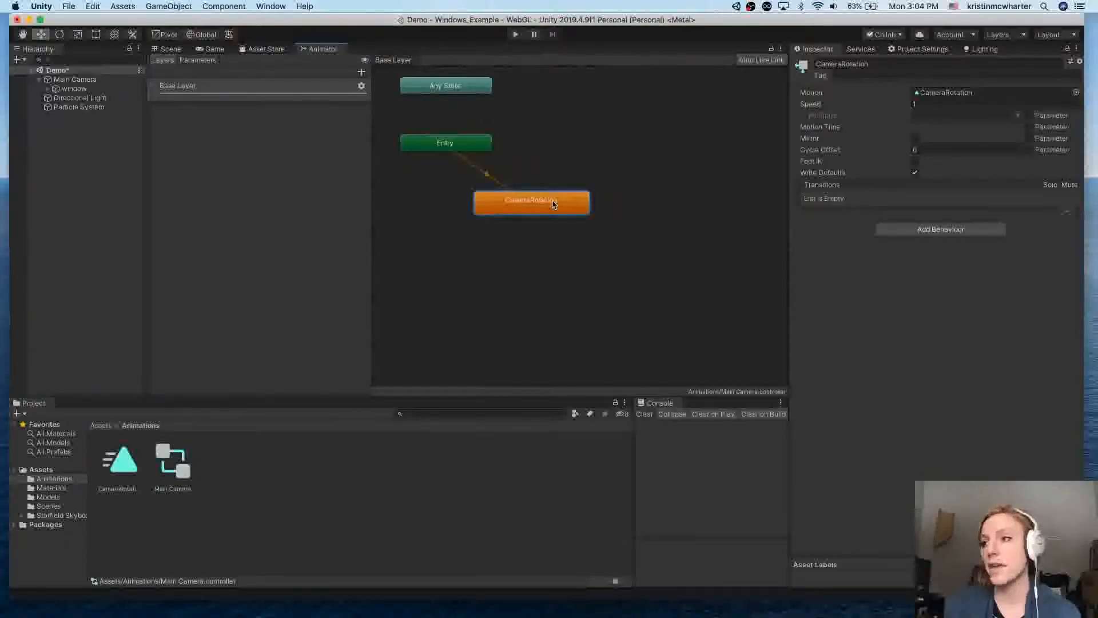
click(461, 149)
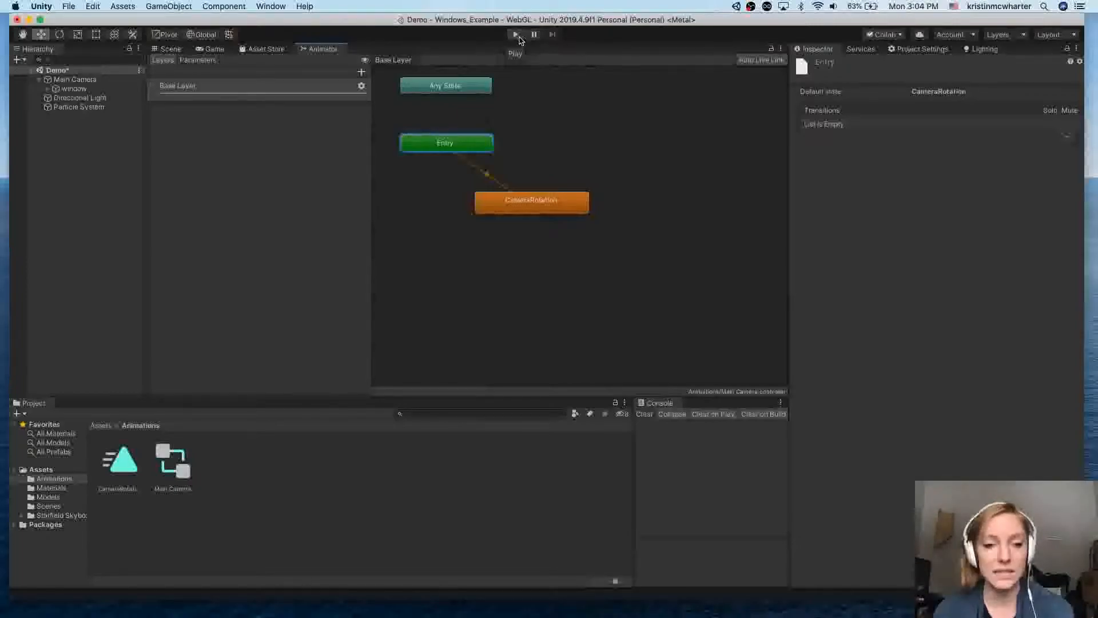
drag(508, 226, 575, 165)
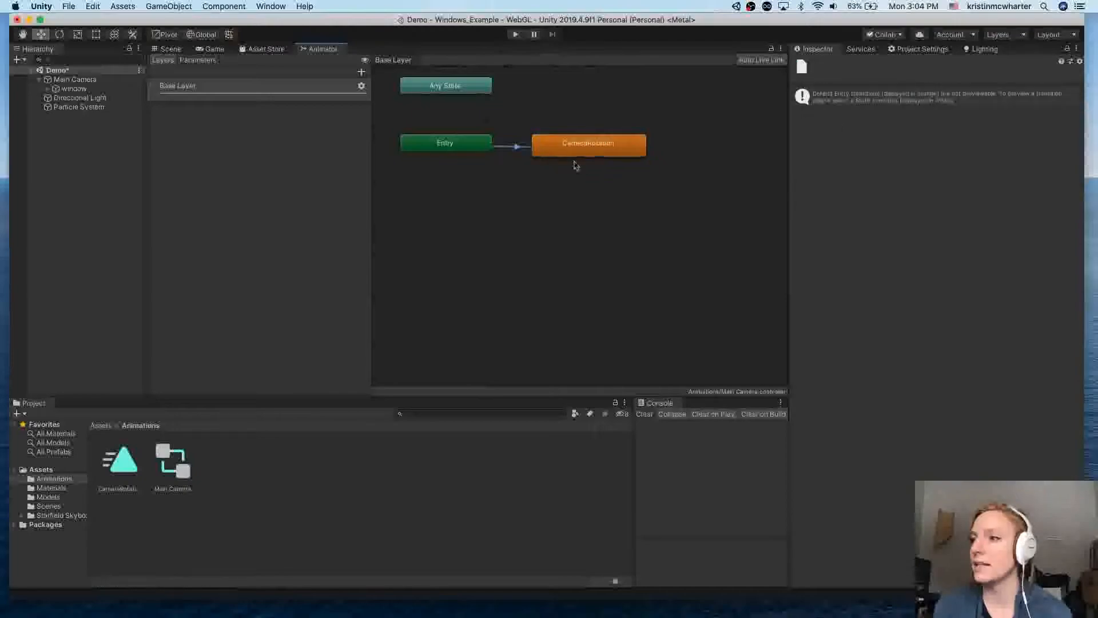
click(581, 152)
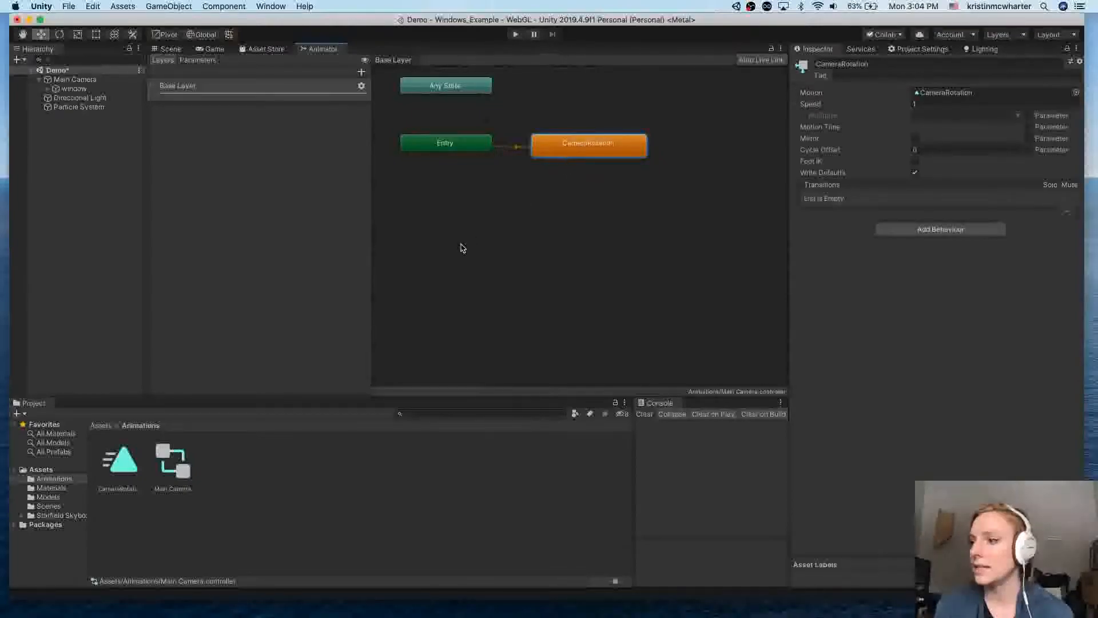
click(129, 476)
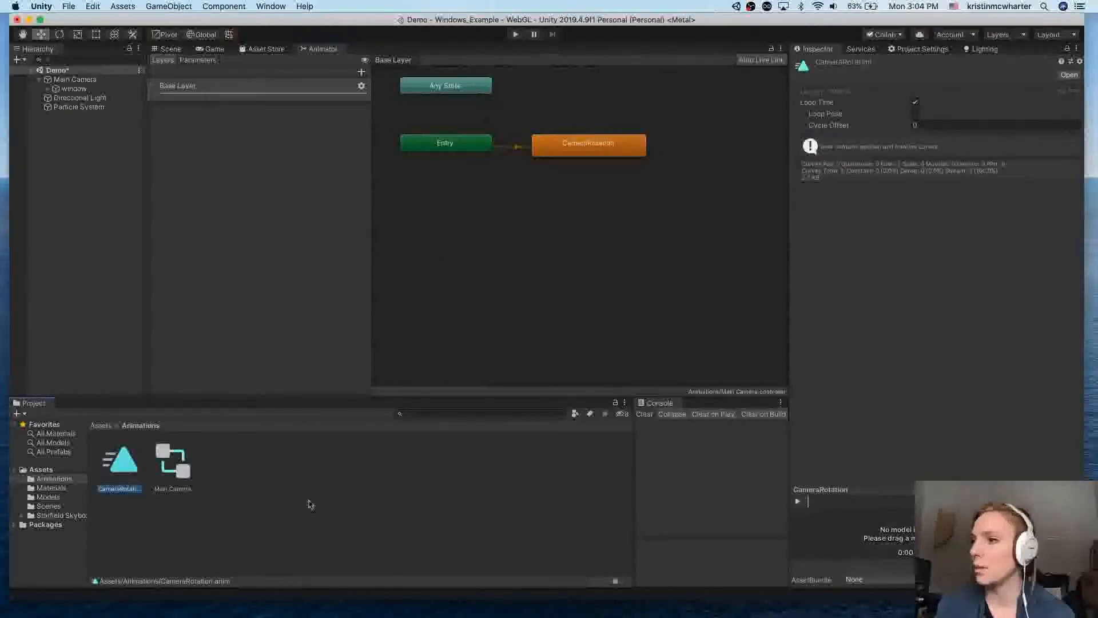
click(572, 146)
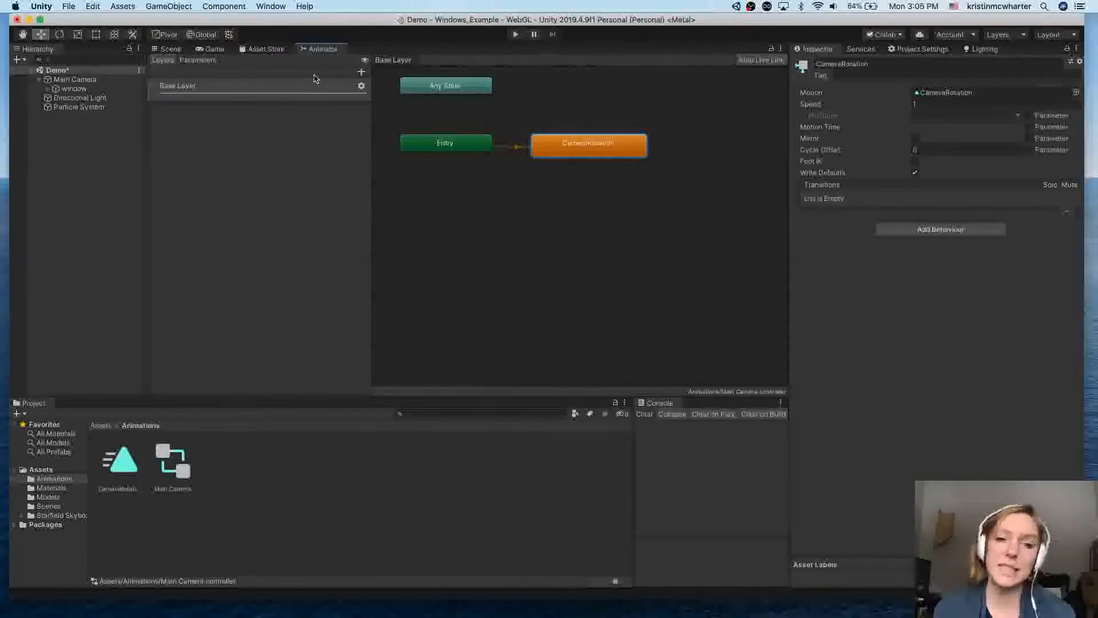
Open the Animation window and dock it alongside the Project window
click(268, 7)
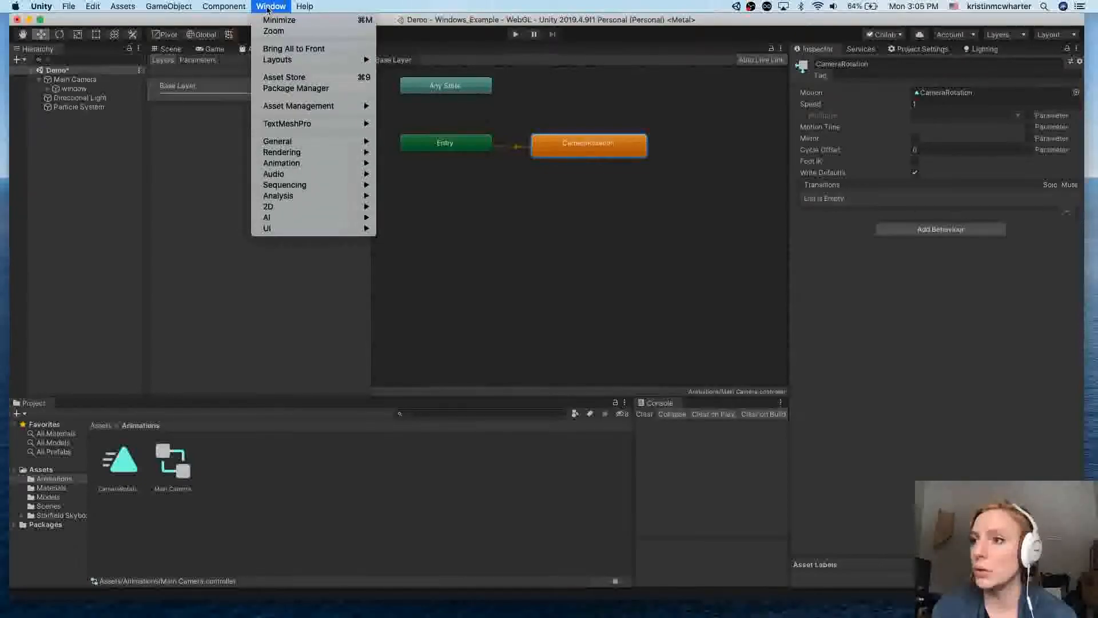
mouse_move(313, 164)
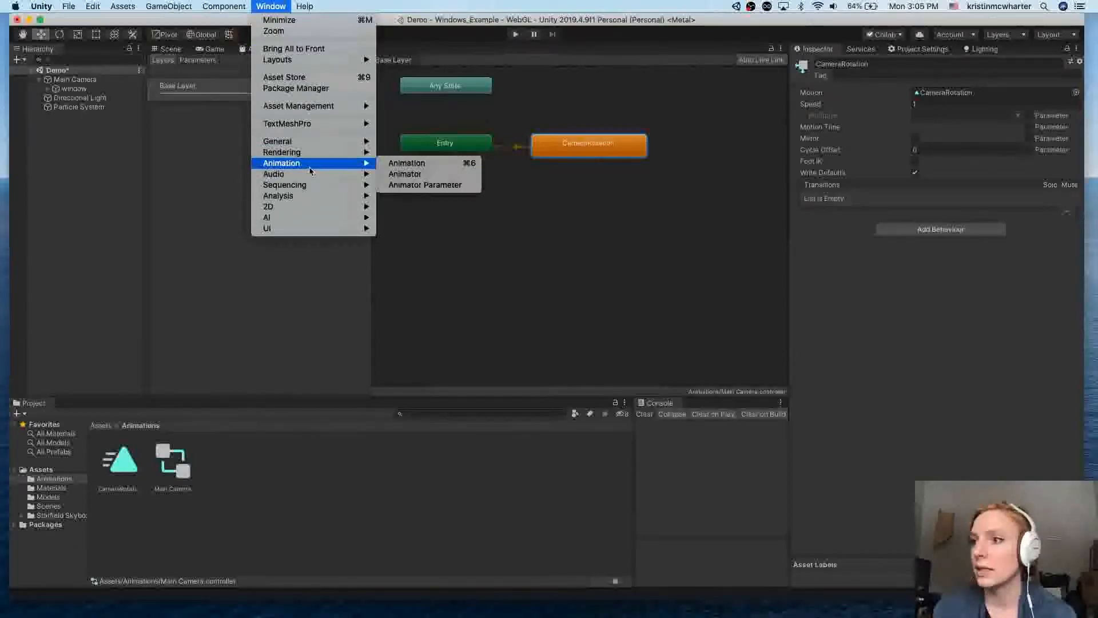
click(431, 174)
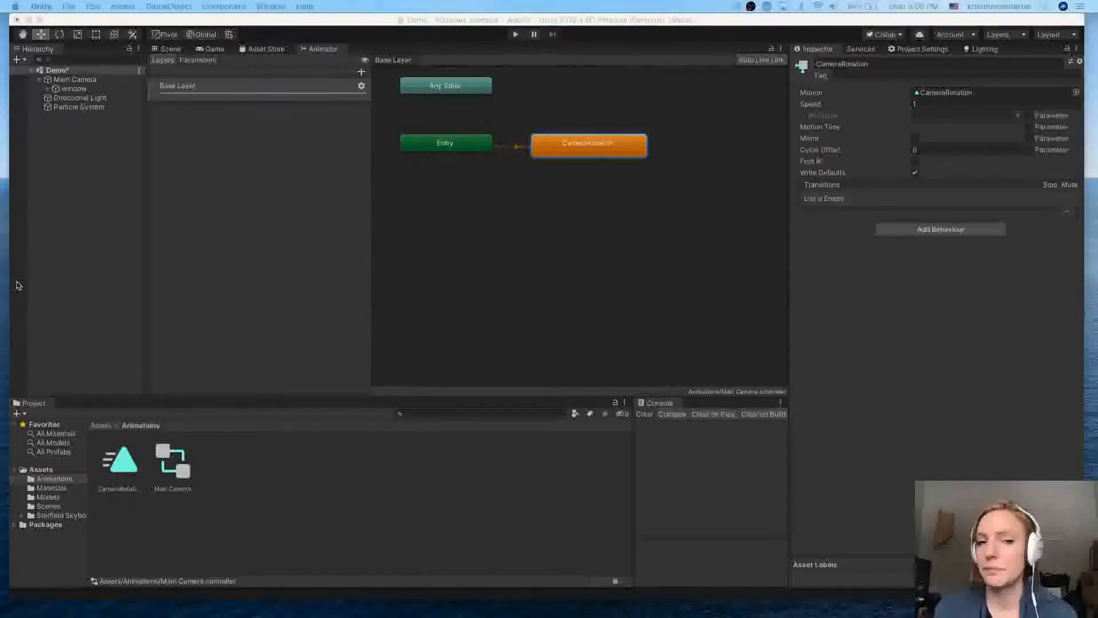
drag(95, 61, 238, 543)
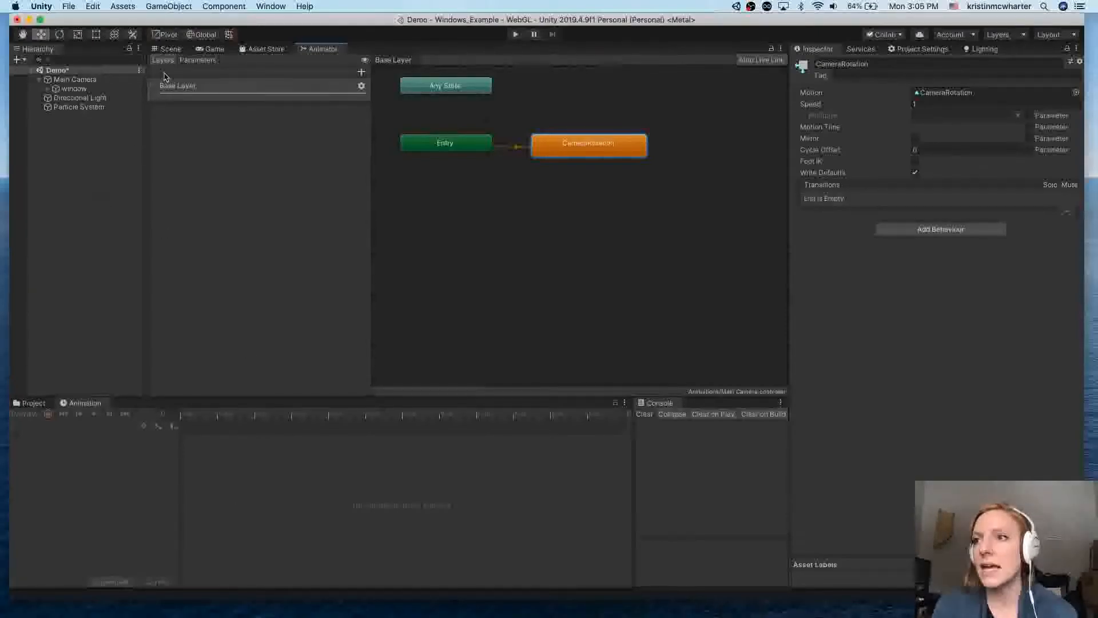
Examine the Main Camera's CameraRotation clip by expanding its Rotation property and scrubbing the timeline between the first and last keyframes
click(111, 80)
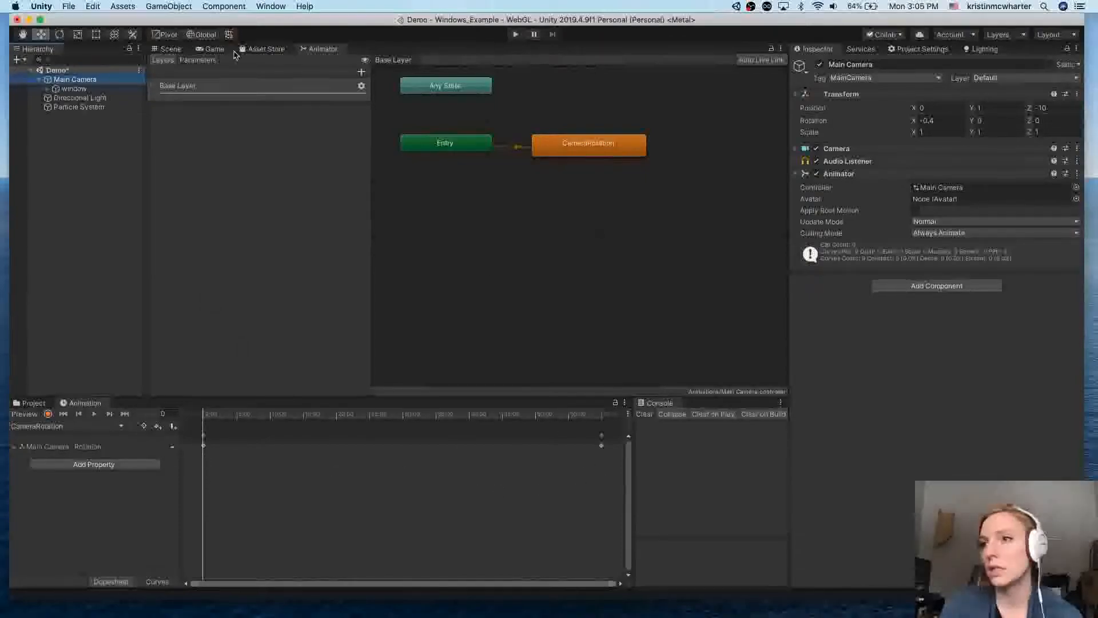
click(169, 50)
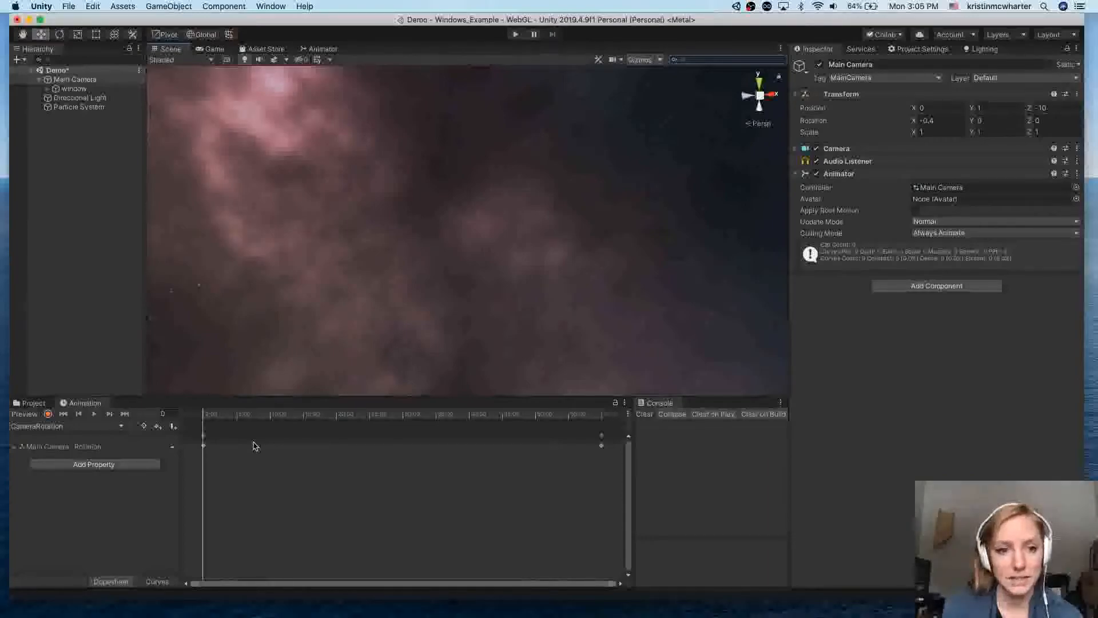
drag(220, 417, 156, 416)
drag(234, 418, 155, 435)
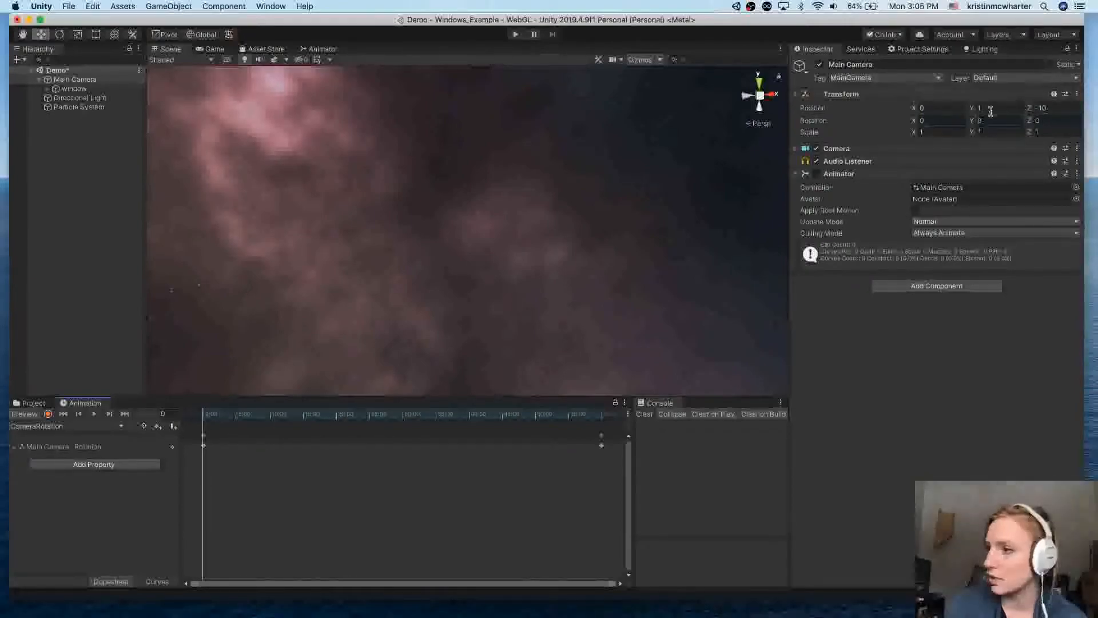
click(77, 80)
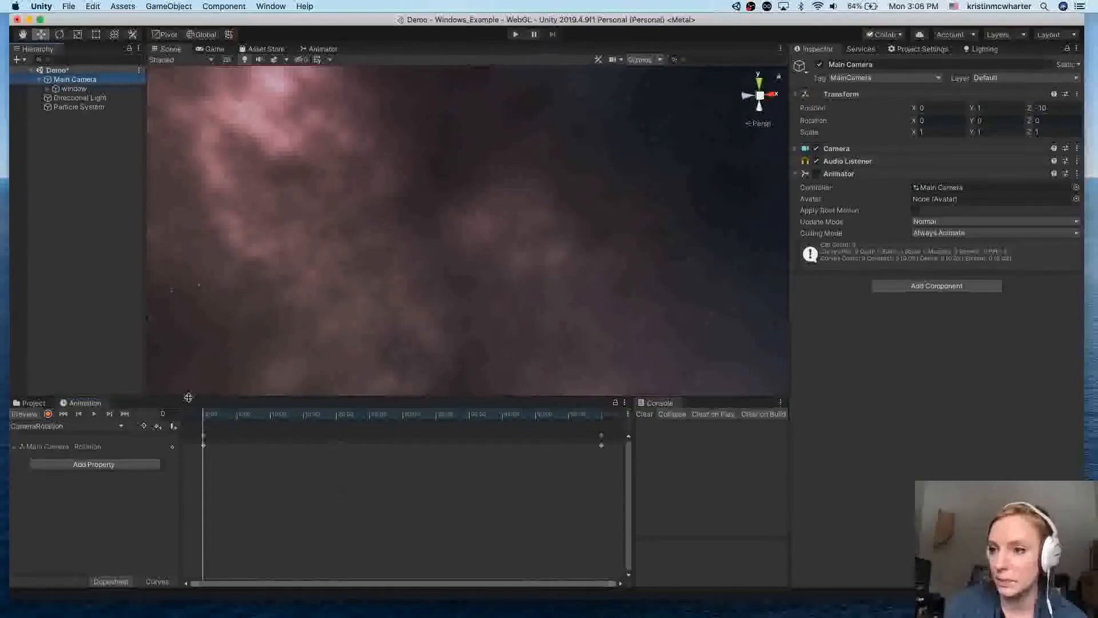
drag(234, 414, 577, 446)
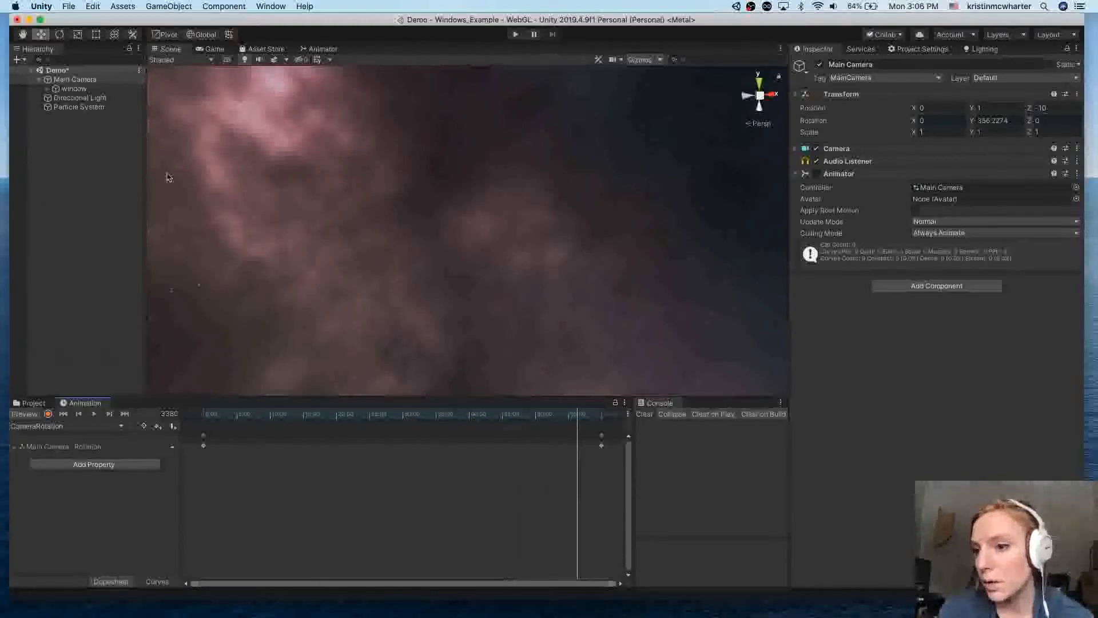
click(17, 448)
drag(210, 414, 599, 460)
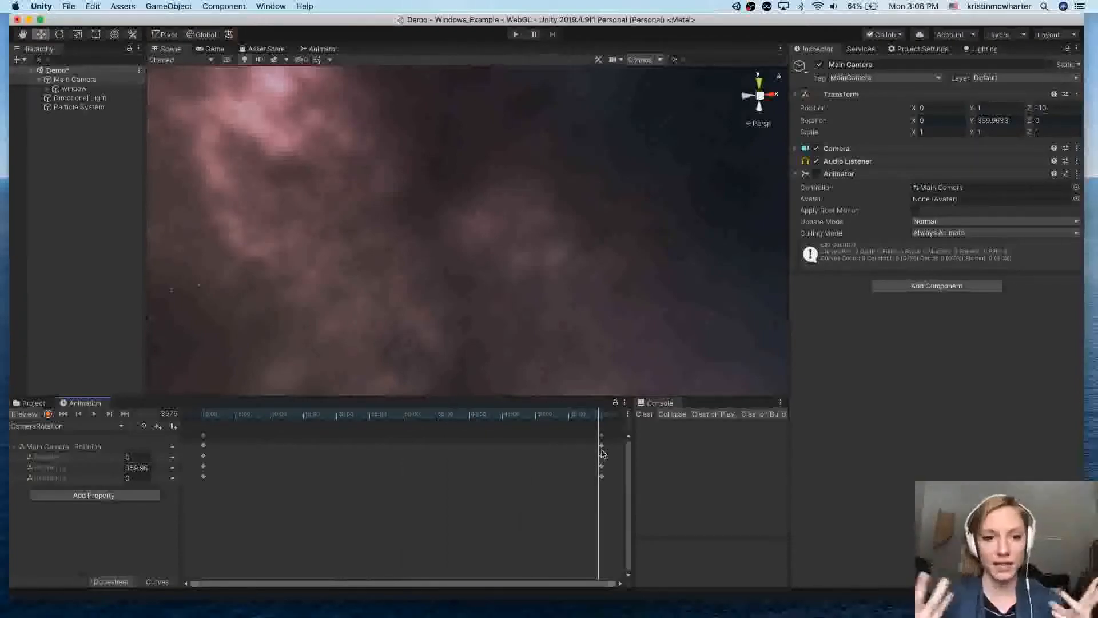
Play the scene and check how the CameraRotation state runs in the Animator and in the game view
click(515, 34)
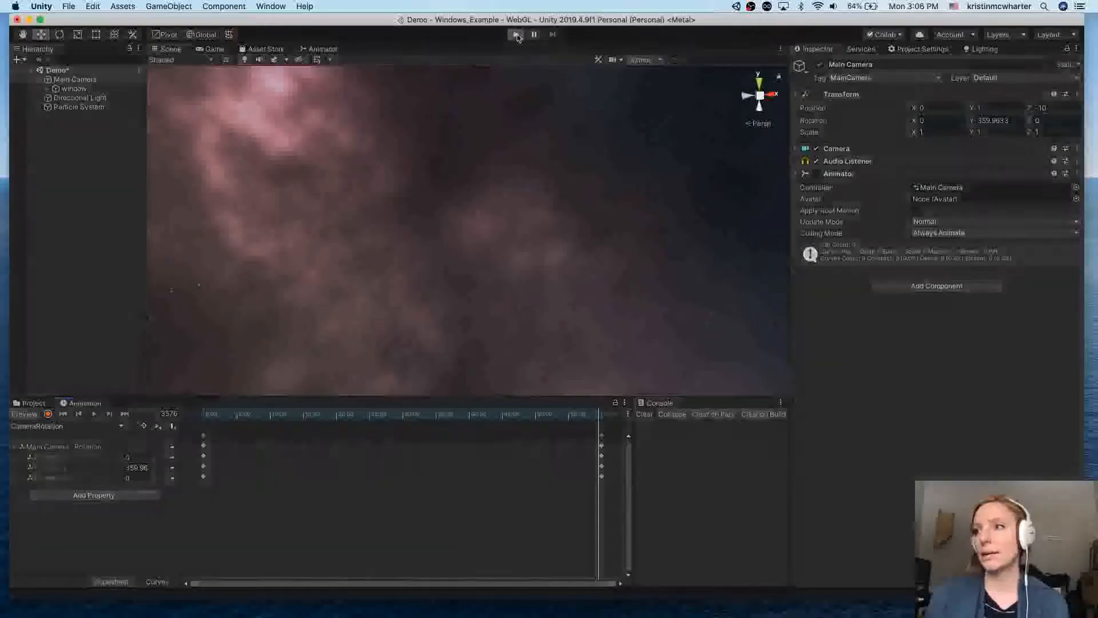
click(320, 50)
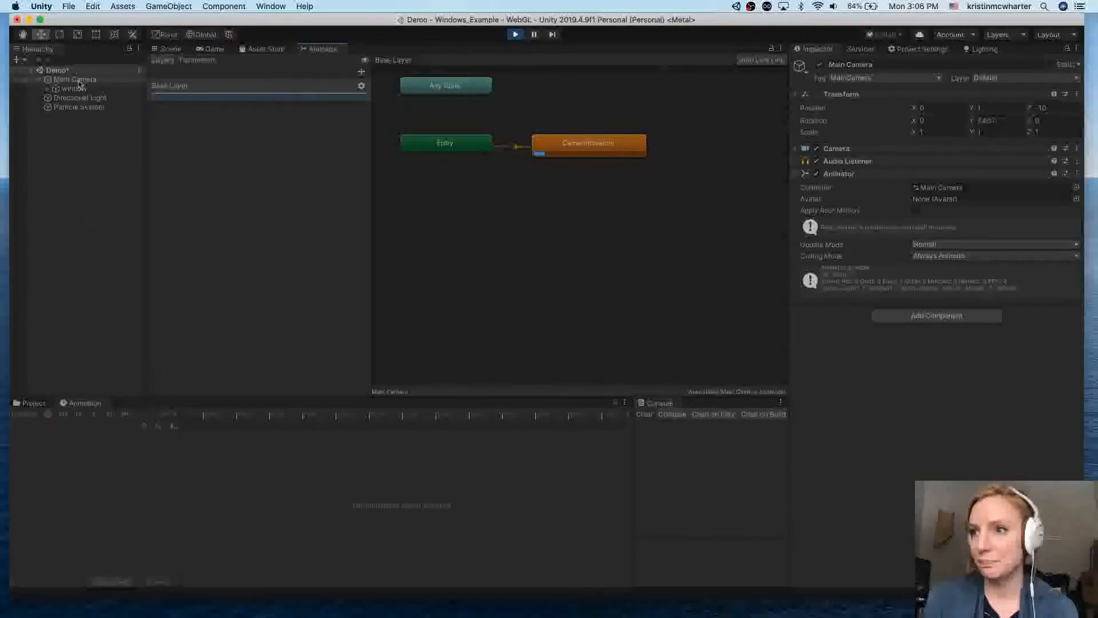
click(77, 405)
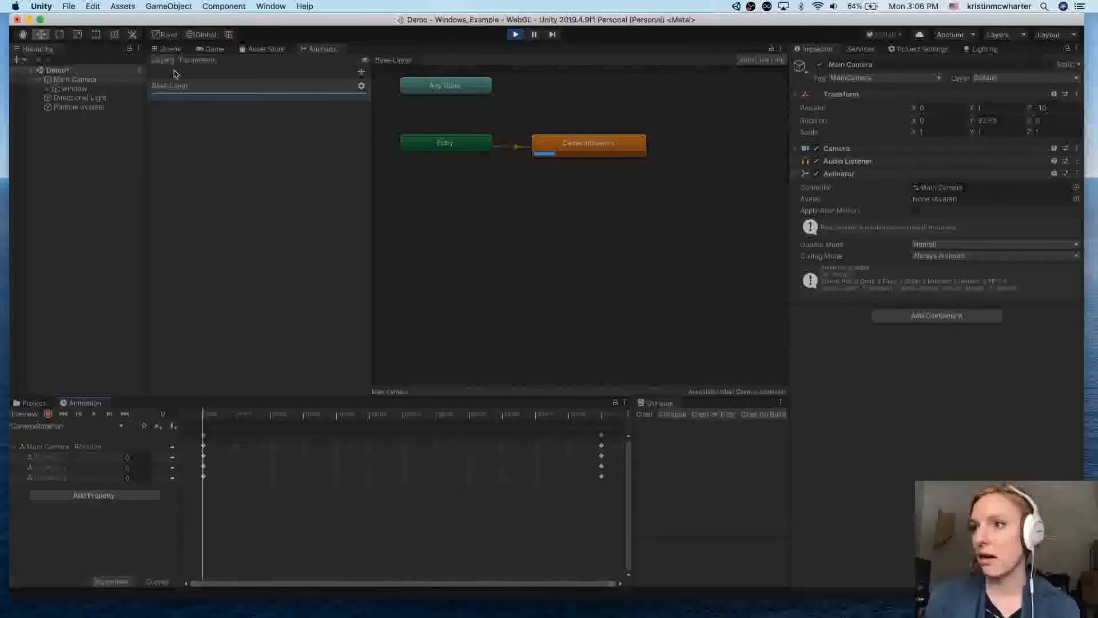
click(210, 49)
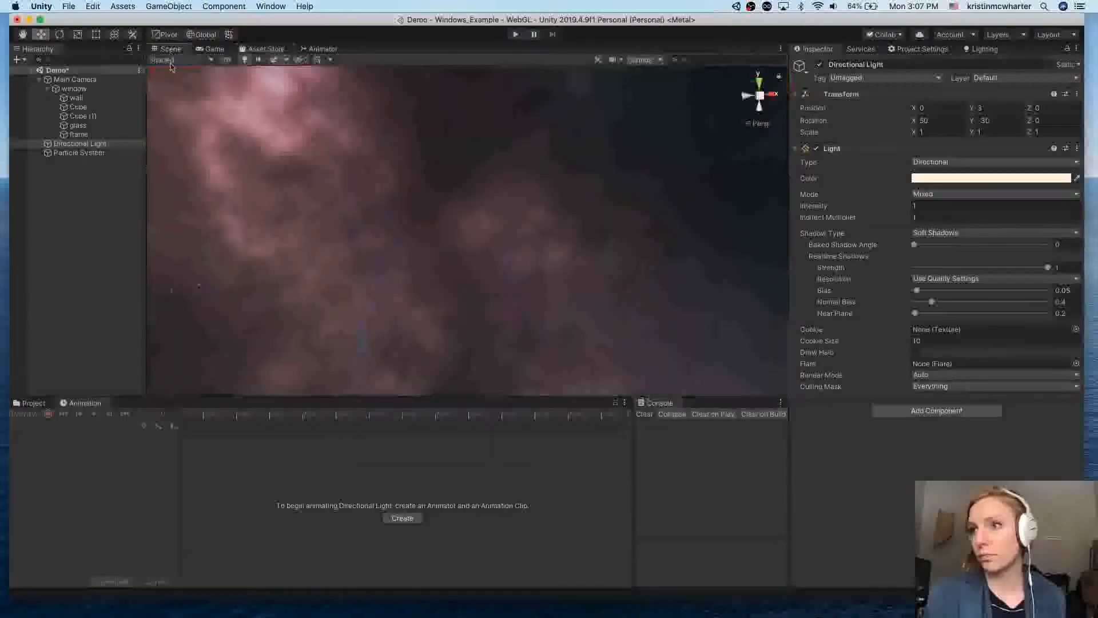
Change the scene's environment skybox material to Default-Skybox in the lighting settings
click(74, 188)
click(71, 146)
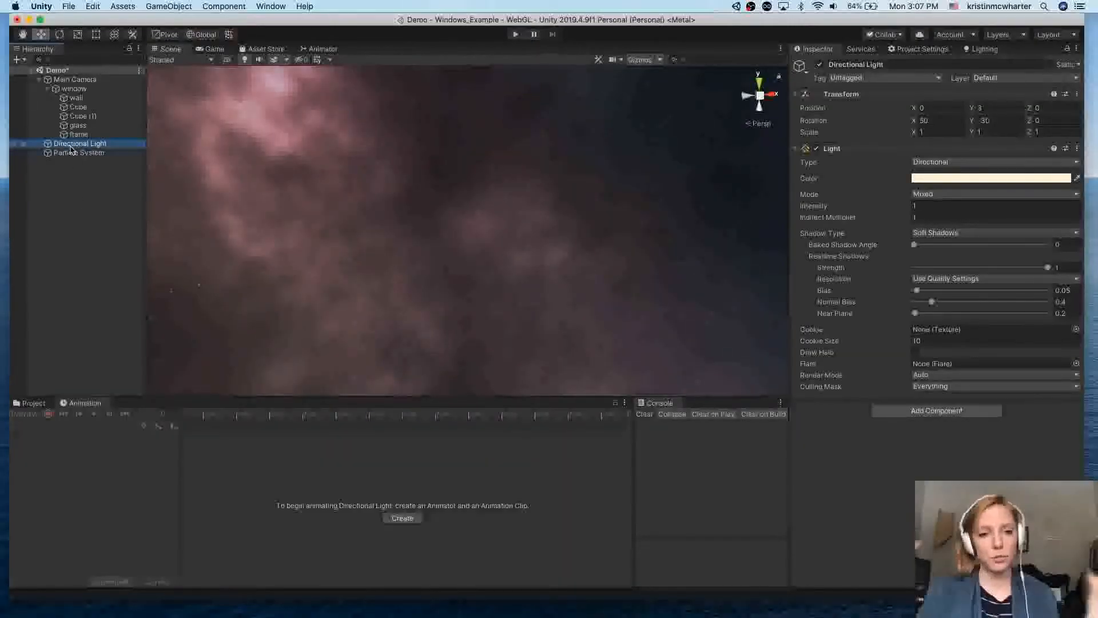
click(983, 48)
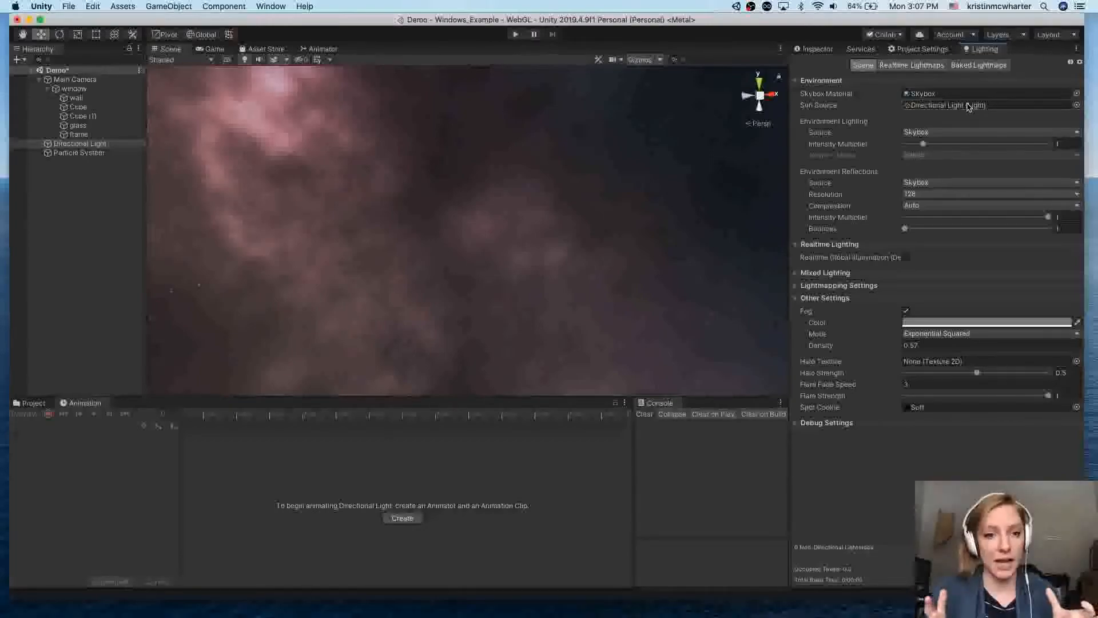
click(988, 51)
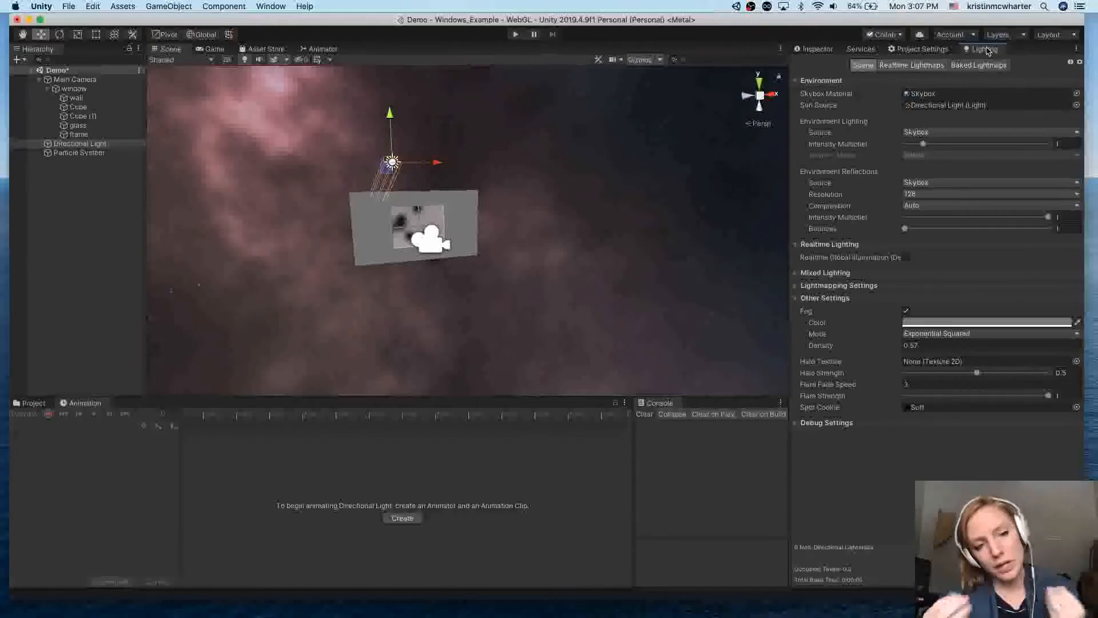
click(1077, 93)
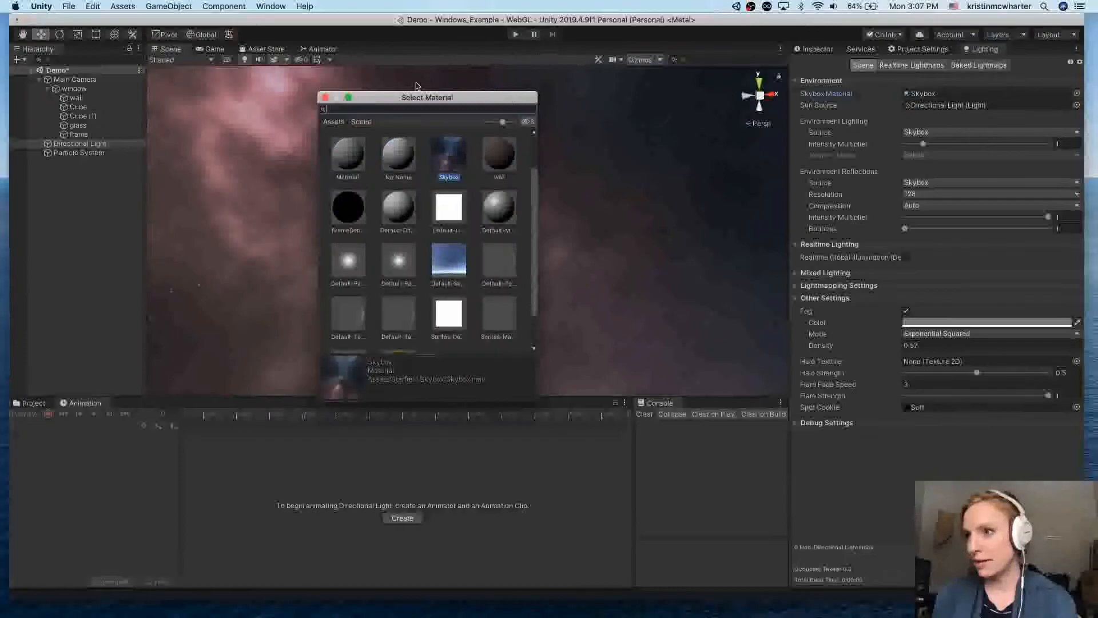
click(448, 264)
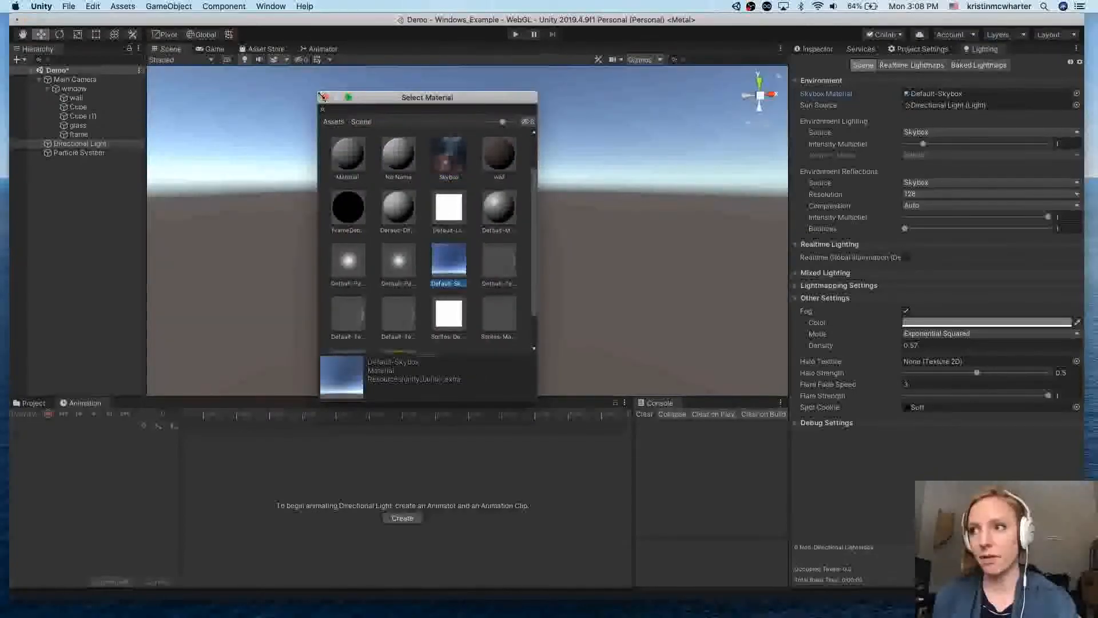
click(321, 97)
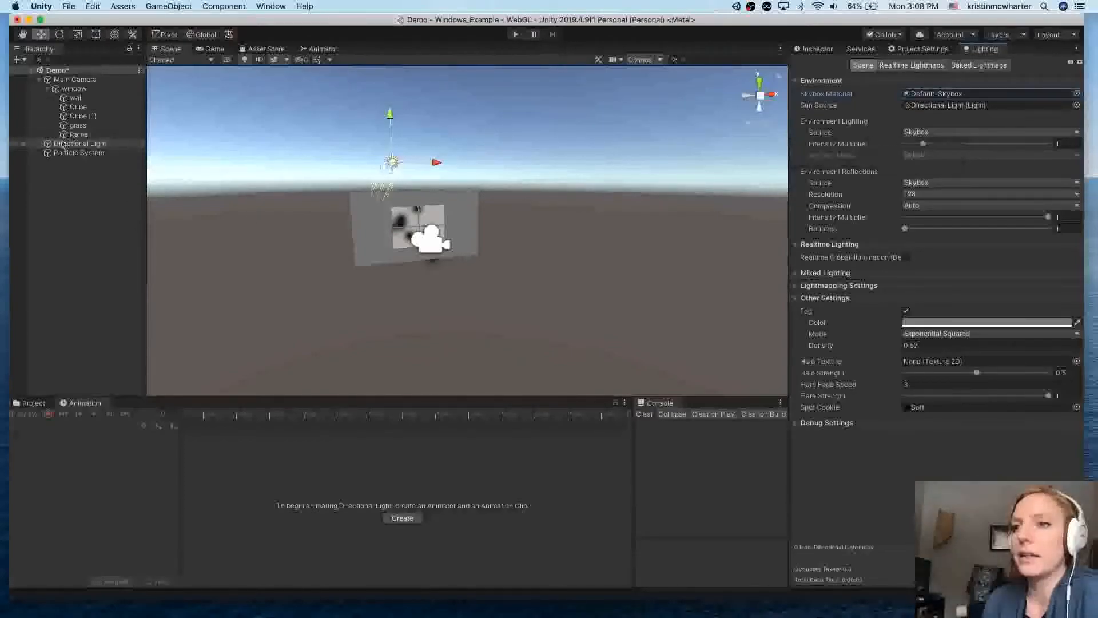
Rotate the Directional Light about its X axis to move the sun in the skybox
click(70, 144)
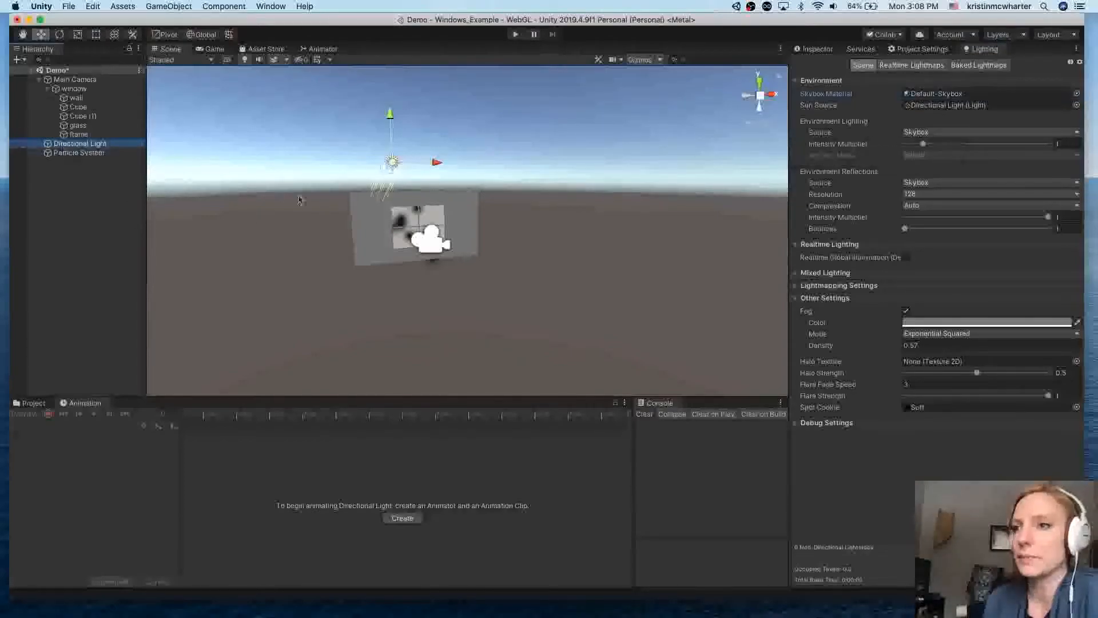
click(815, 49)
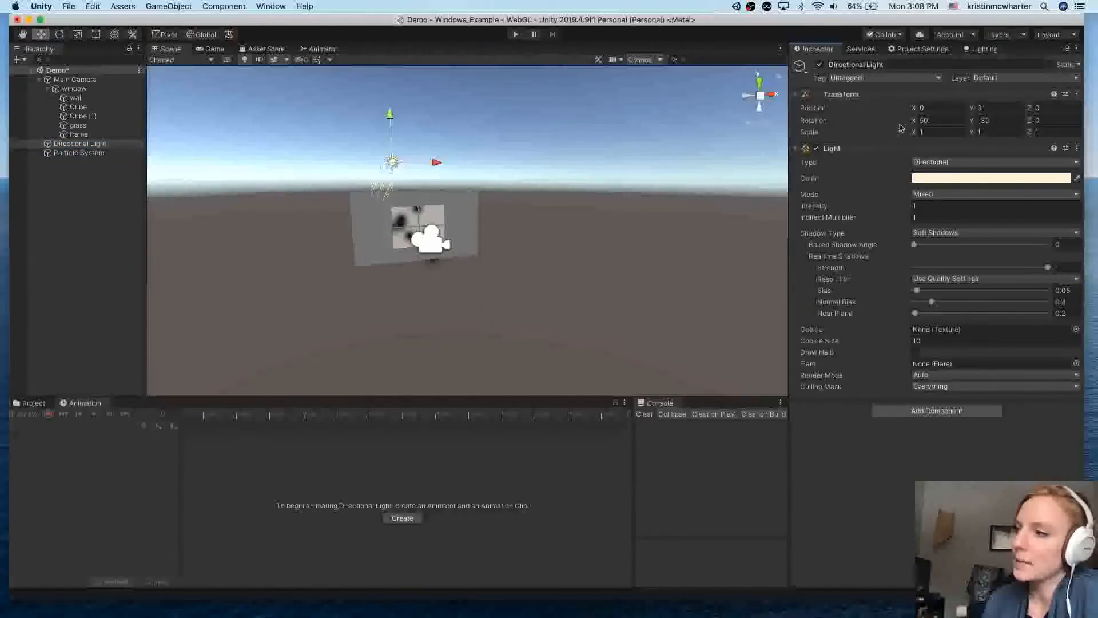
click(917, 122)
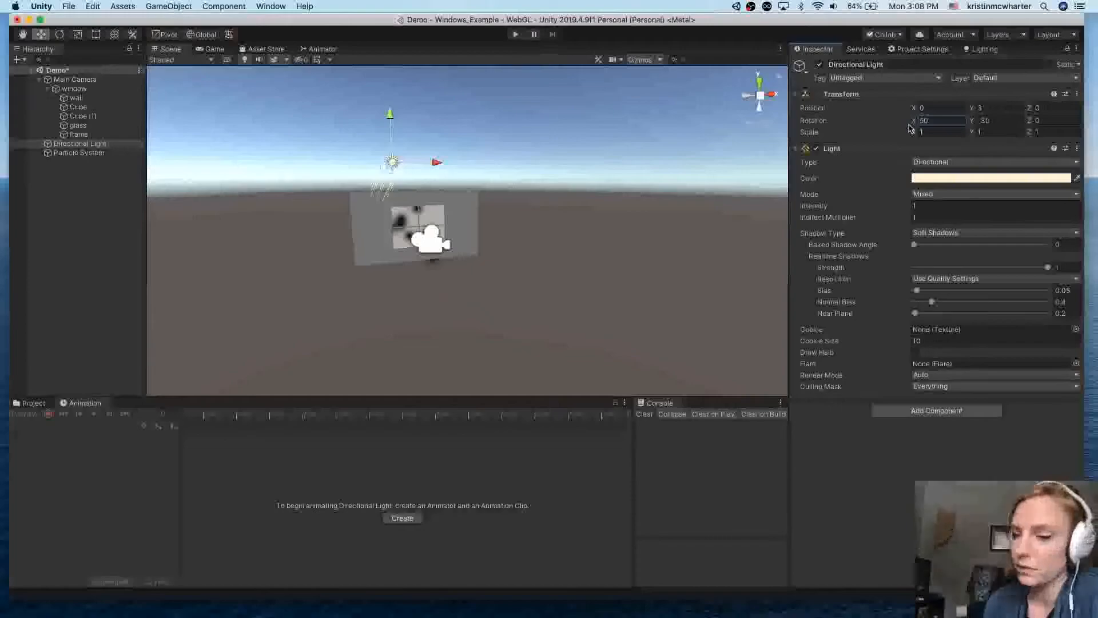
drag(914, 125, 45, 167)
drag(48, 168, 909, 121)
drag(672, 143, 68, 132)
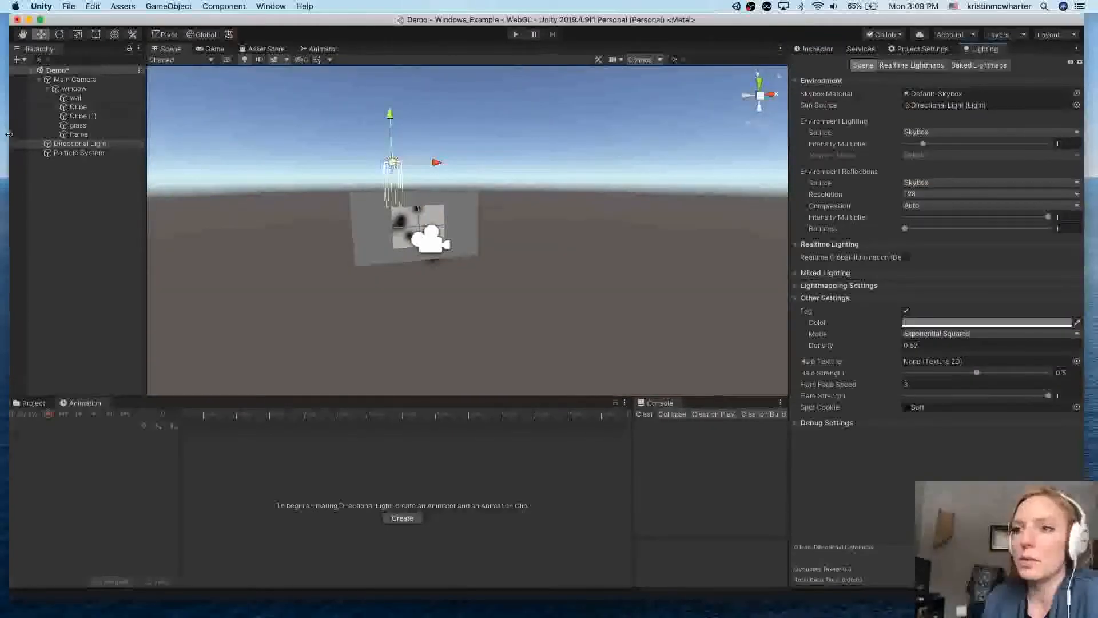
Create an animation clip named SunSource for the Directional Light and save it in the Animations folder
click(64, 144)
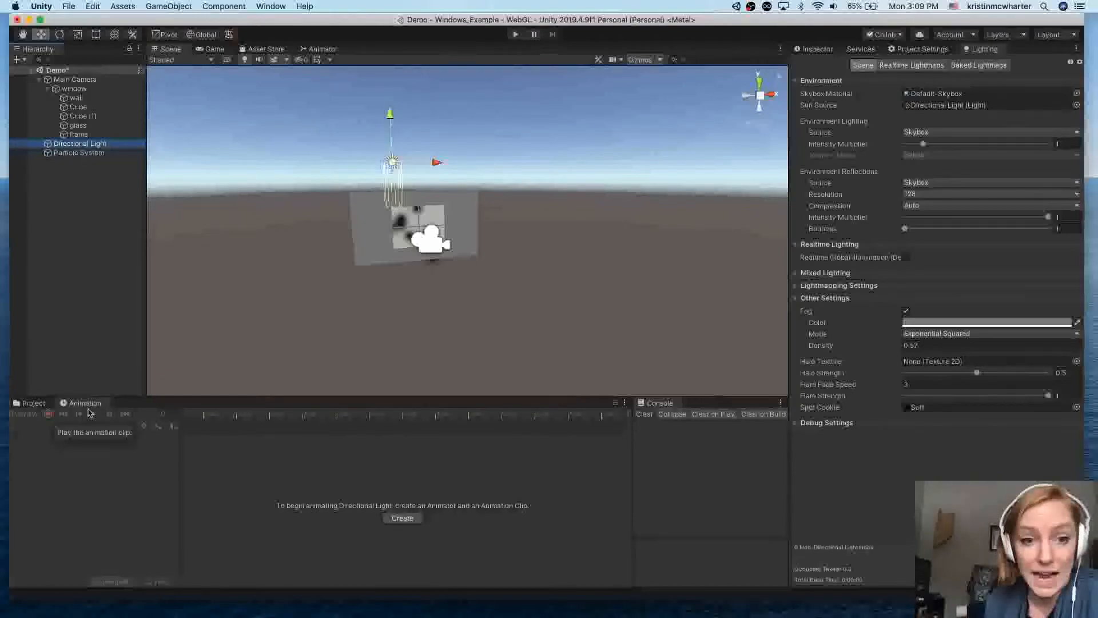
click(397, 521)
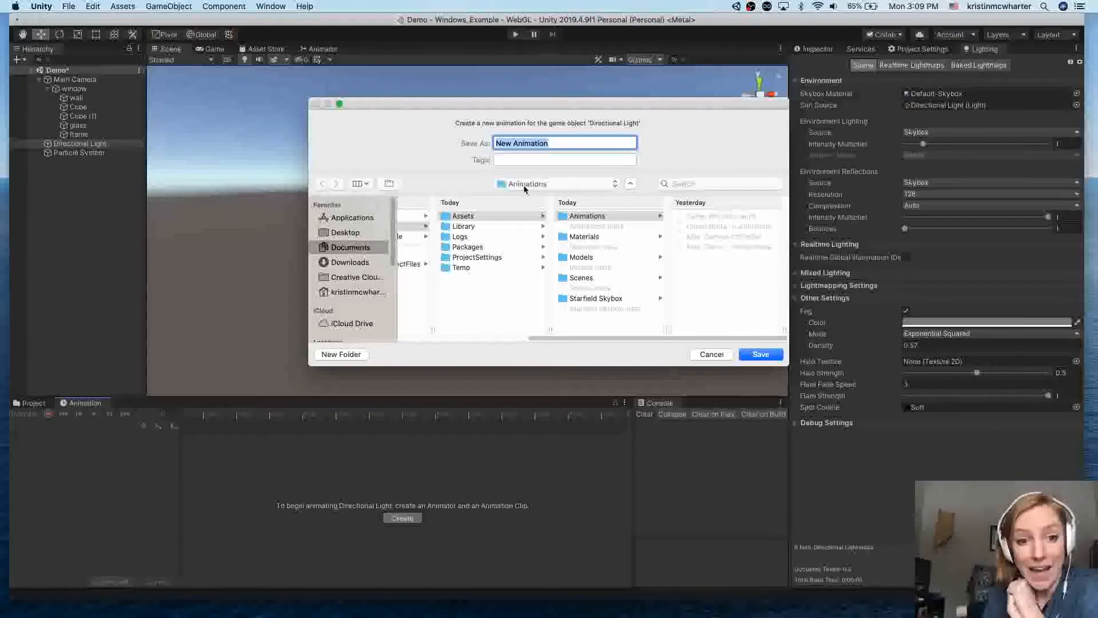
text(SunSource)
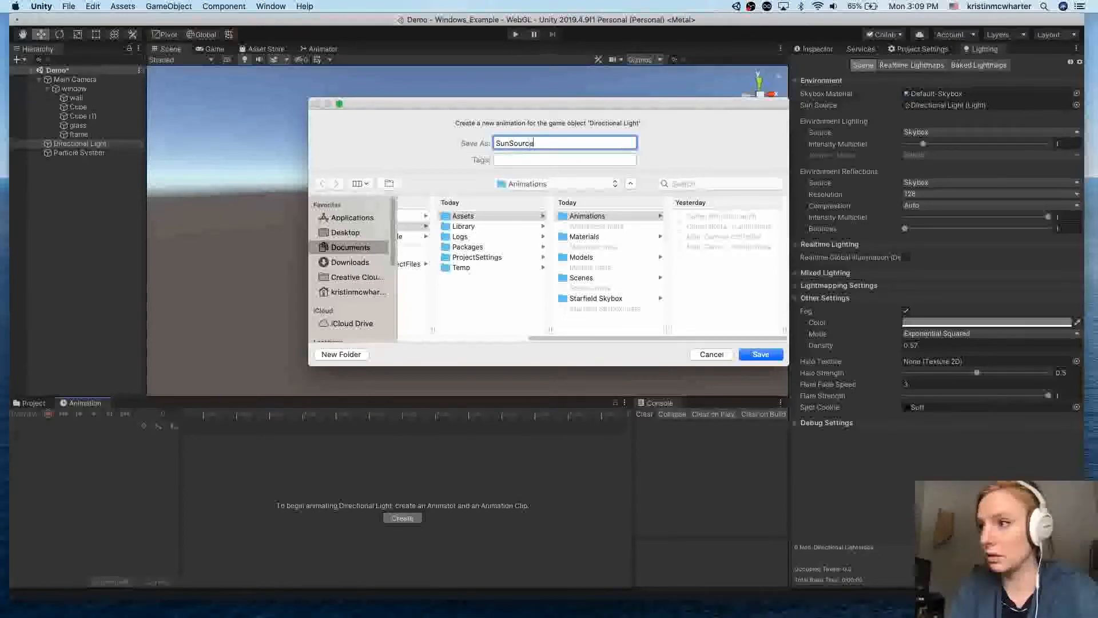
click(586, 217)
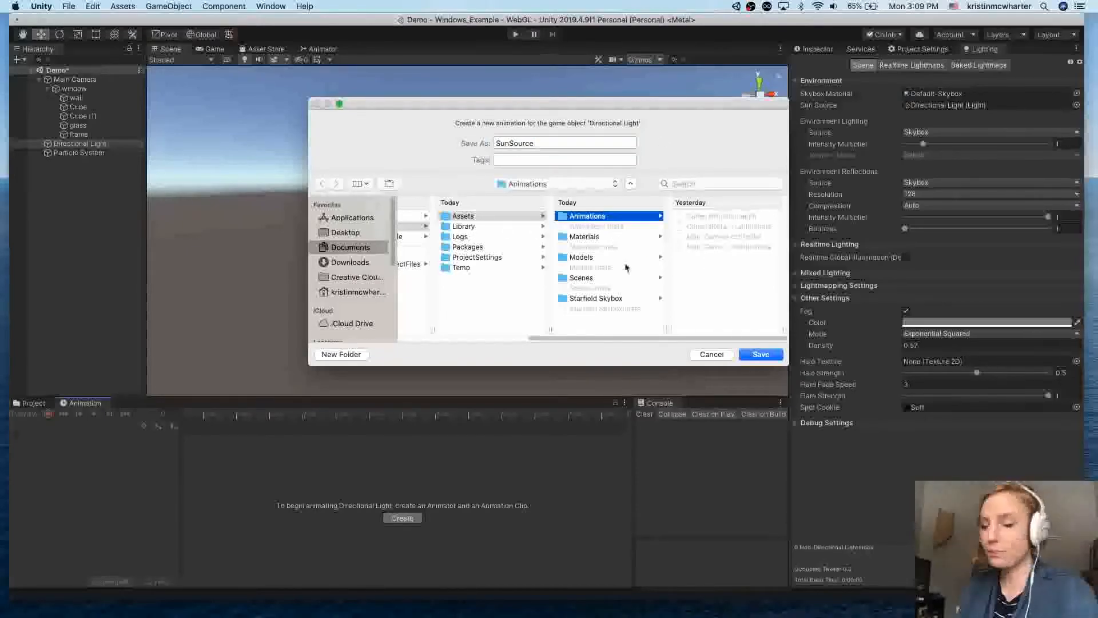
click(745, 355)
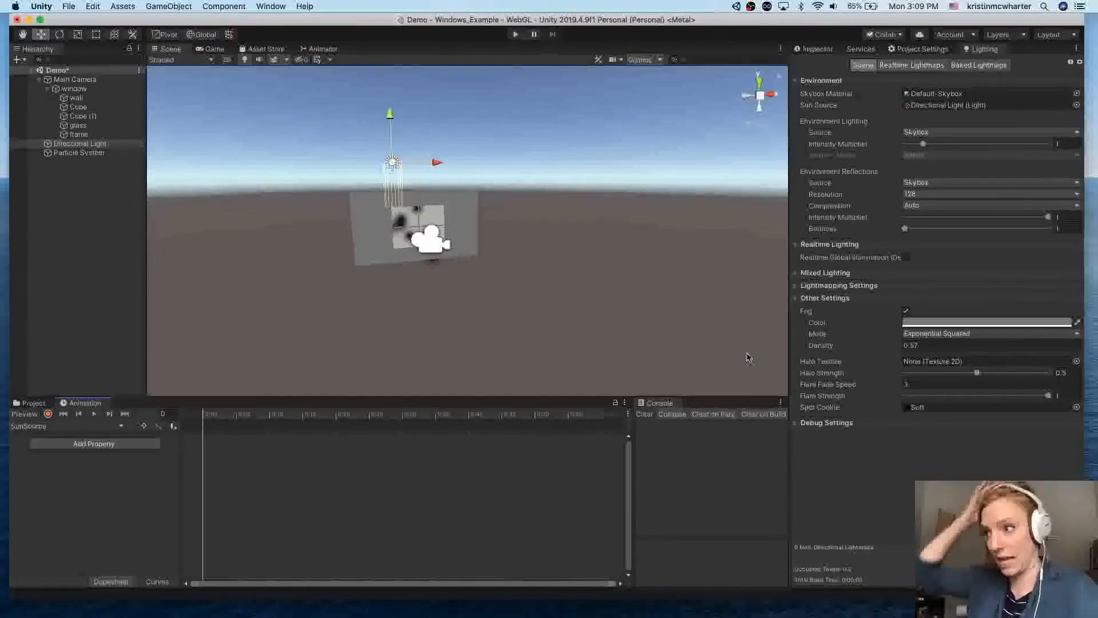
Turn off the Animator component on the Directional Light
click(119, 145)
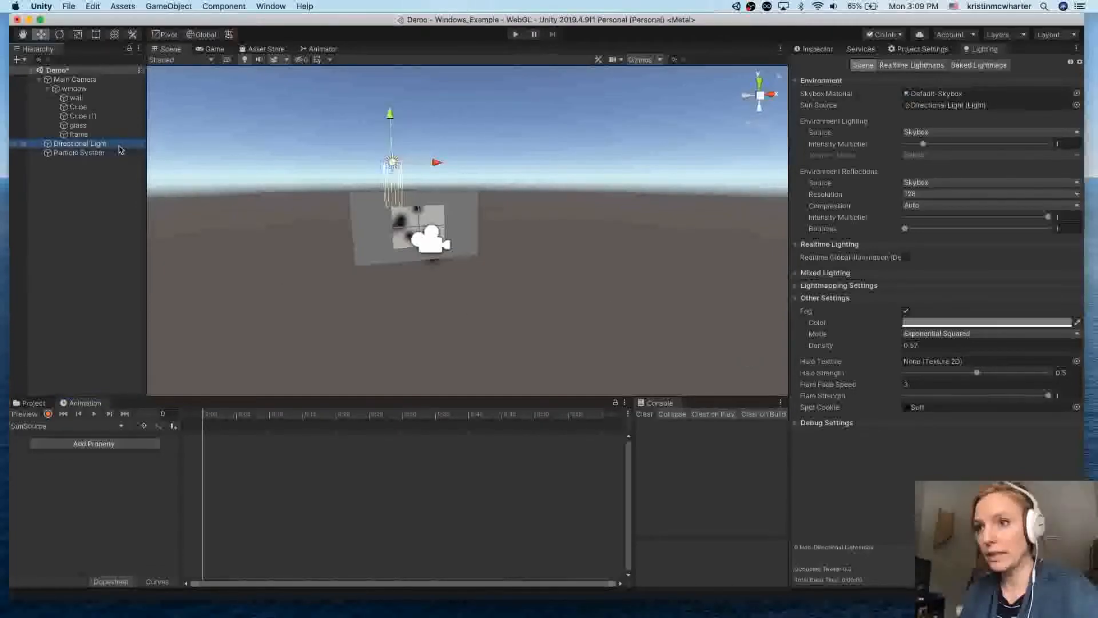
click(825, 50)
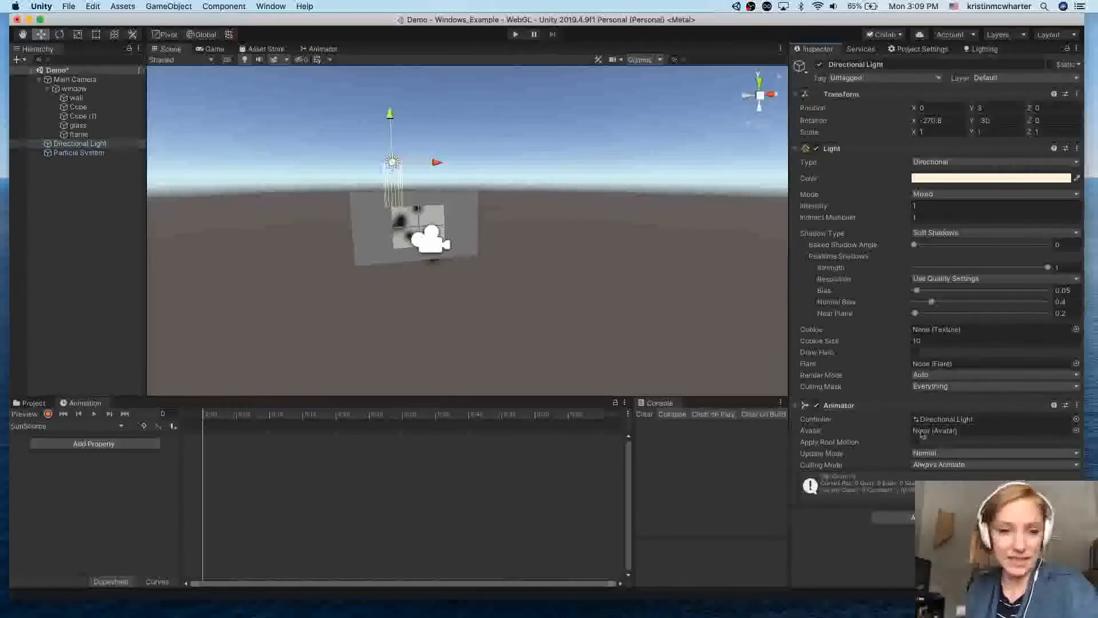
click(816, 405)
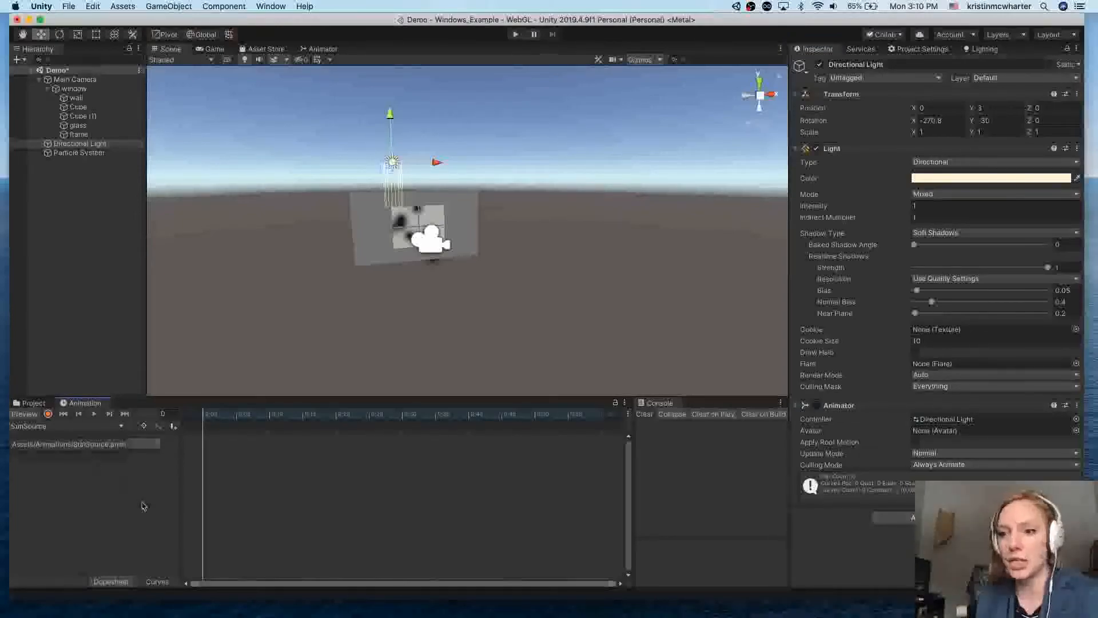
Add the Directional Light's Transform Rotation property to the SunSource clip
click(81, 446)
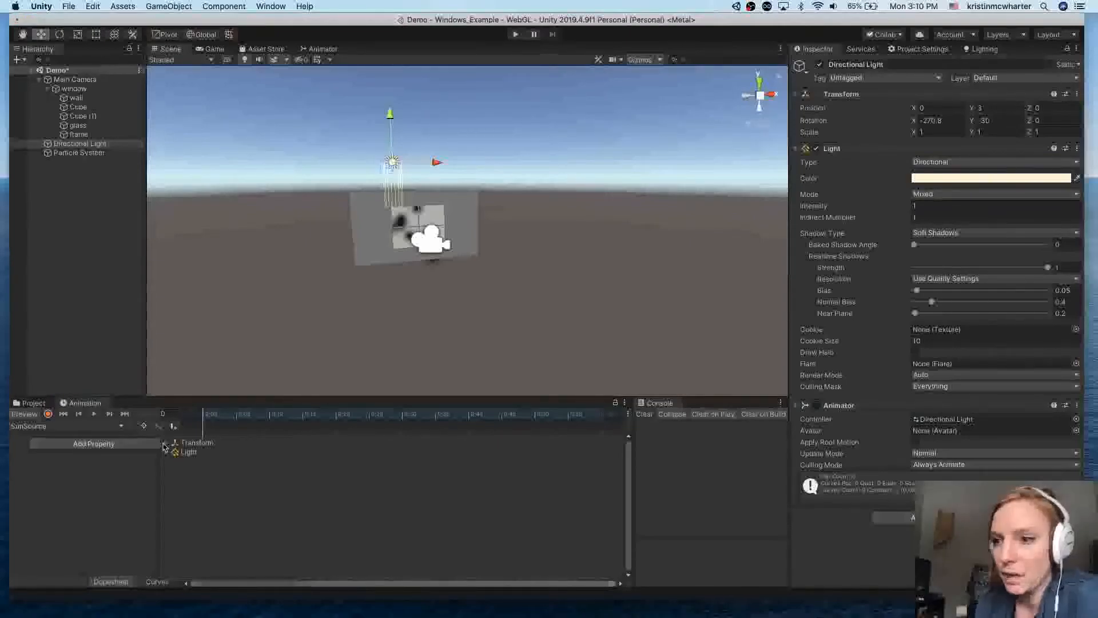
click(166, 443)
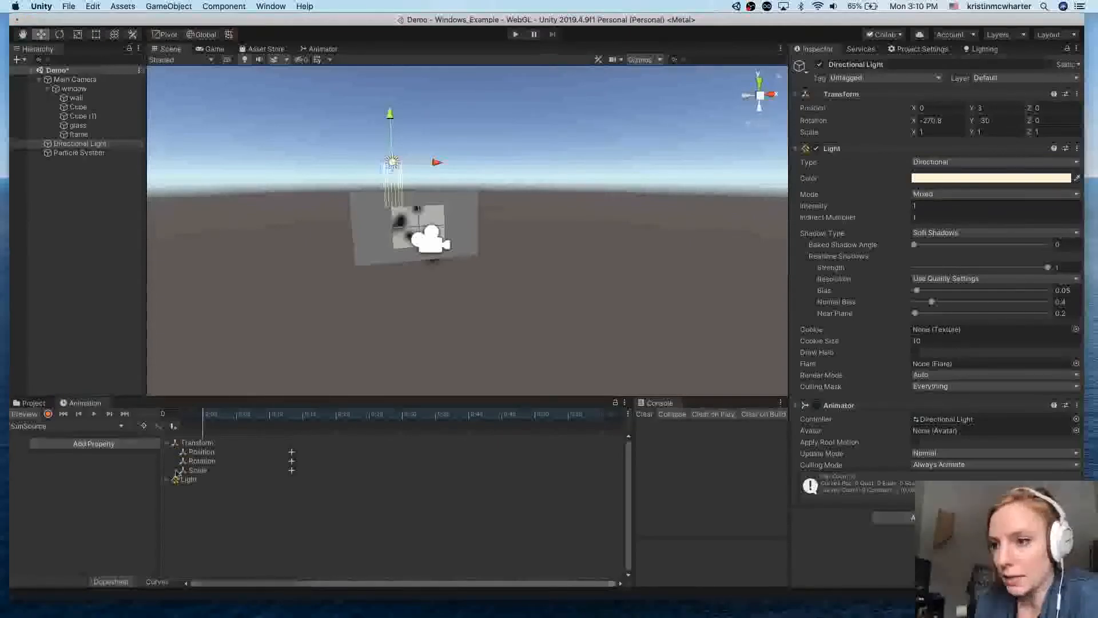
click(291, 461)
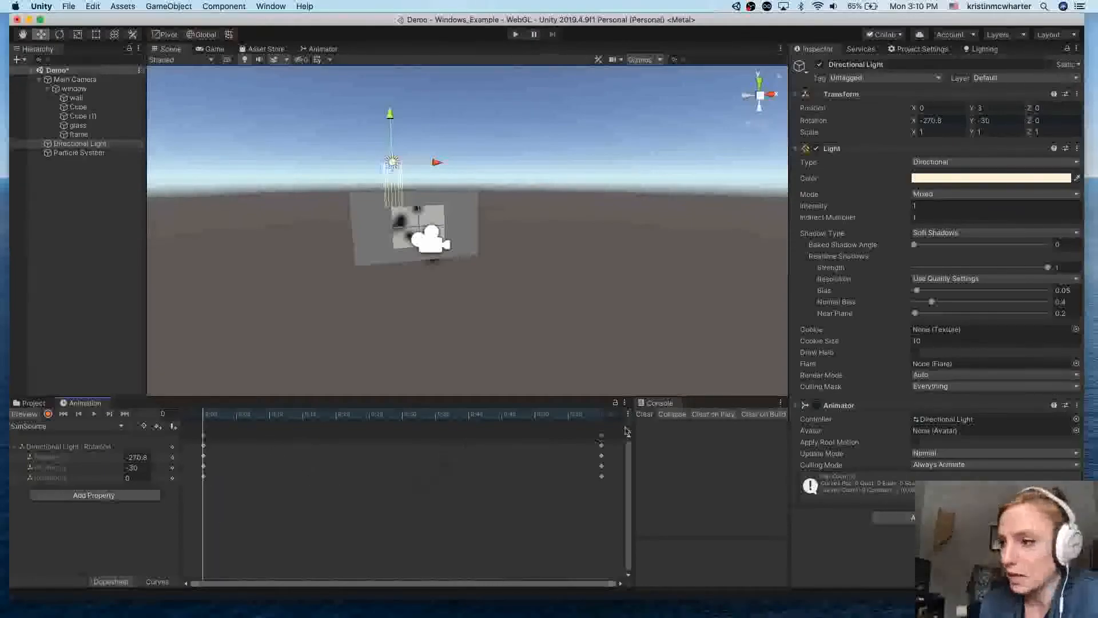
Delete the end rotation keyframes at frame 60 from the SunSource clip
click(586, 420)
drag(586, 419, 600, 419)
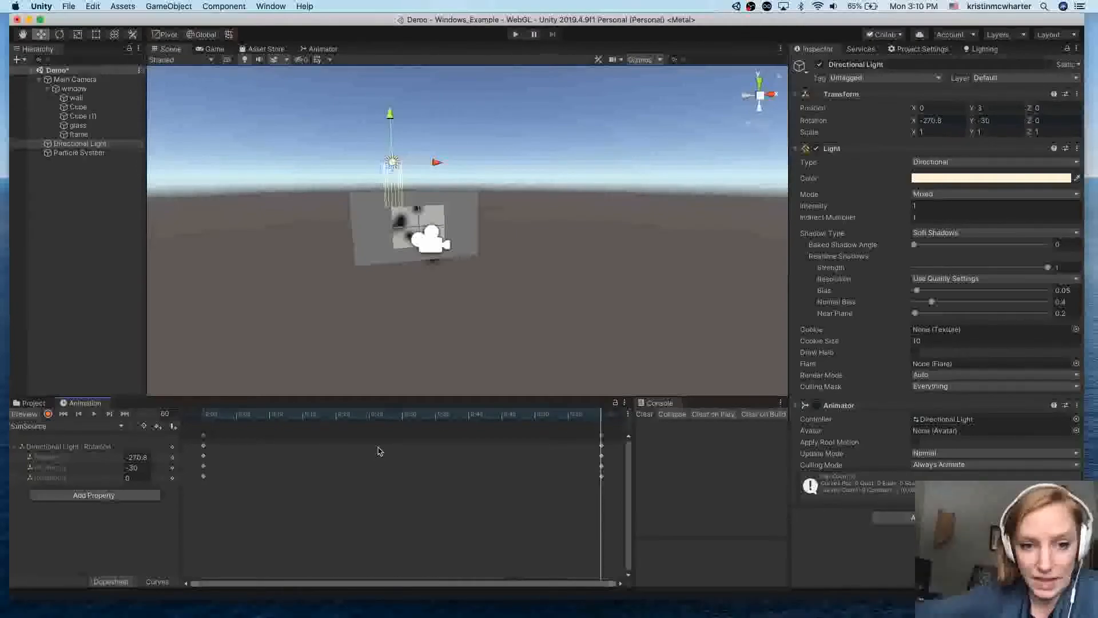
scroll(364, 487, down, 5)
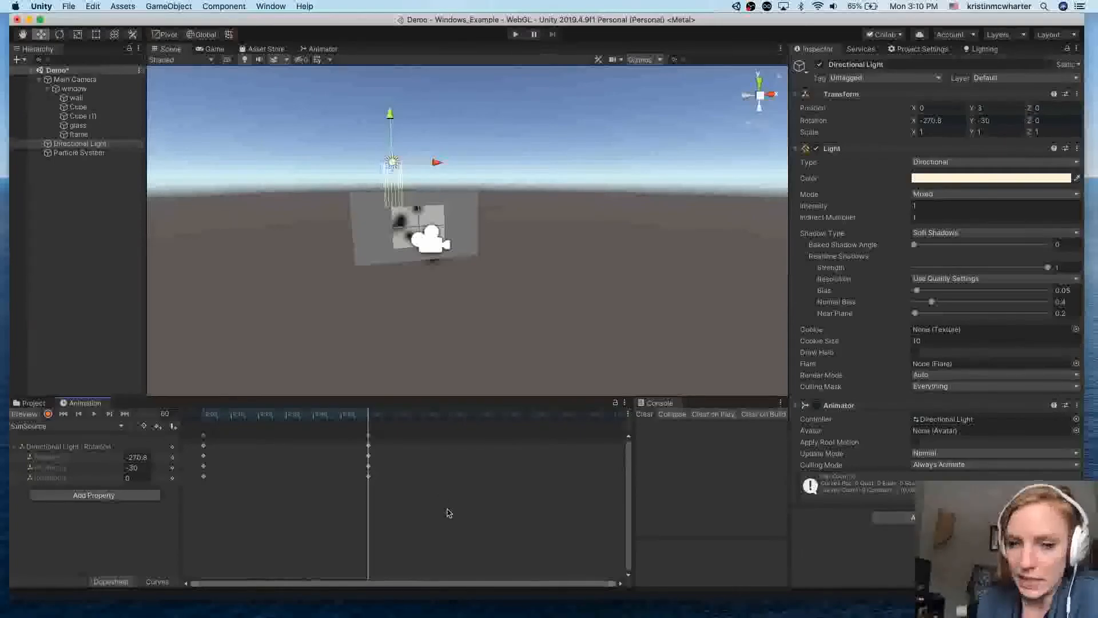
scroll(447, 511, down, 2)
scroll(447, 511, down, 4)
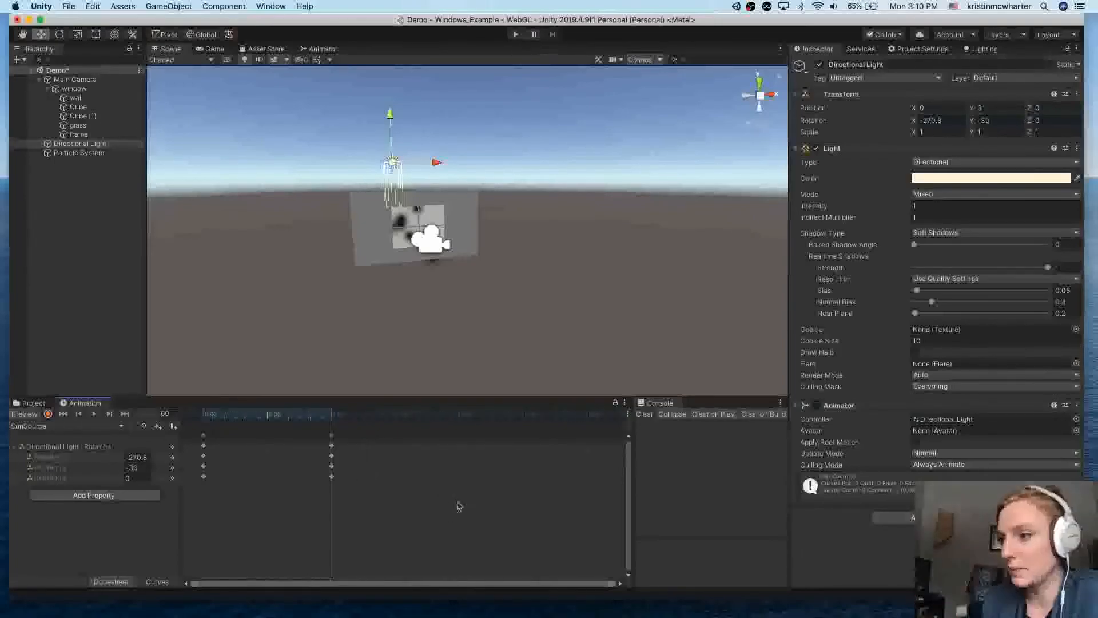
scroll(448, 569, down, 4)
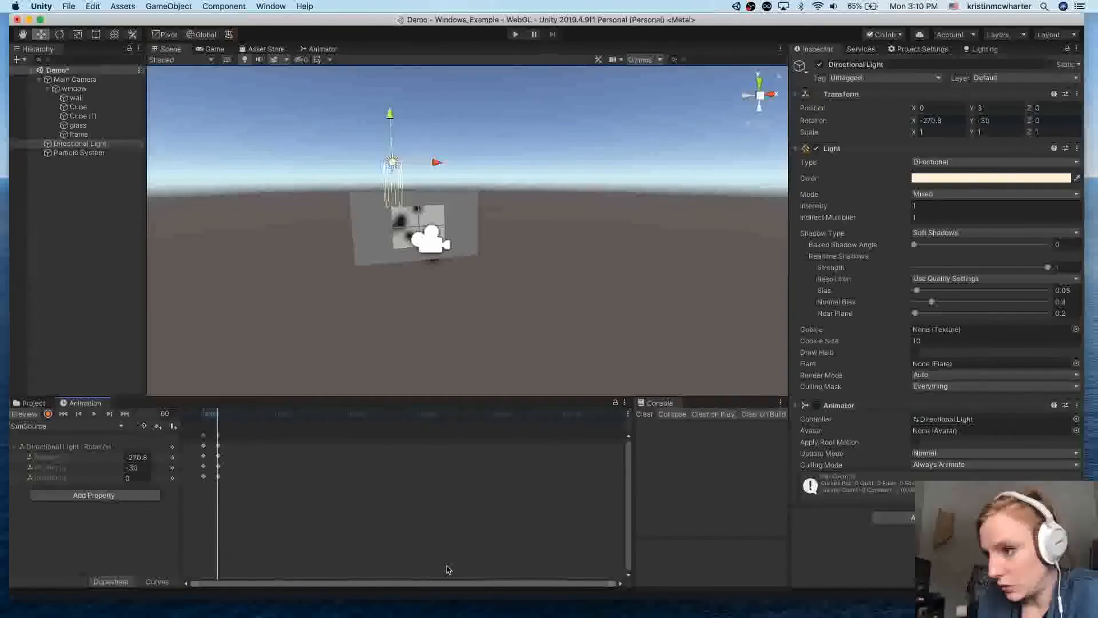
key(Delete)
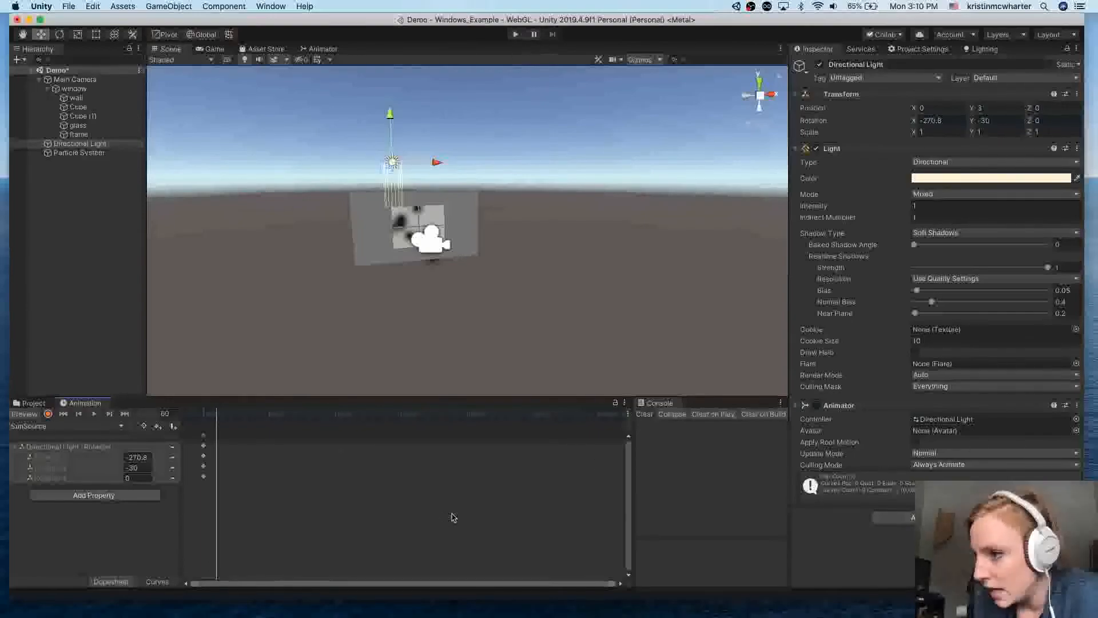
Set the Directional Light's X rotation to 0 at frame 0 of the SunSource clip
drag(587, 416, 599, 457)
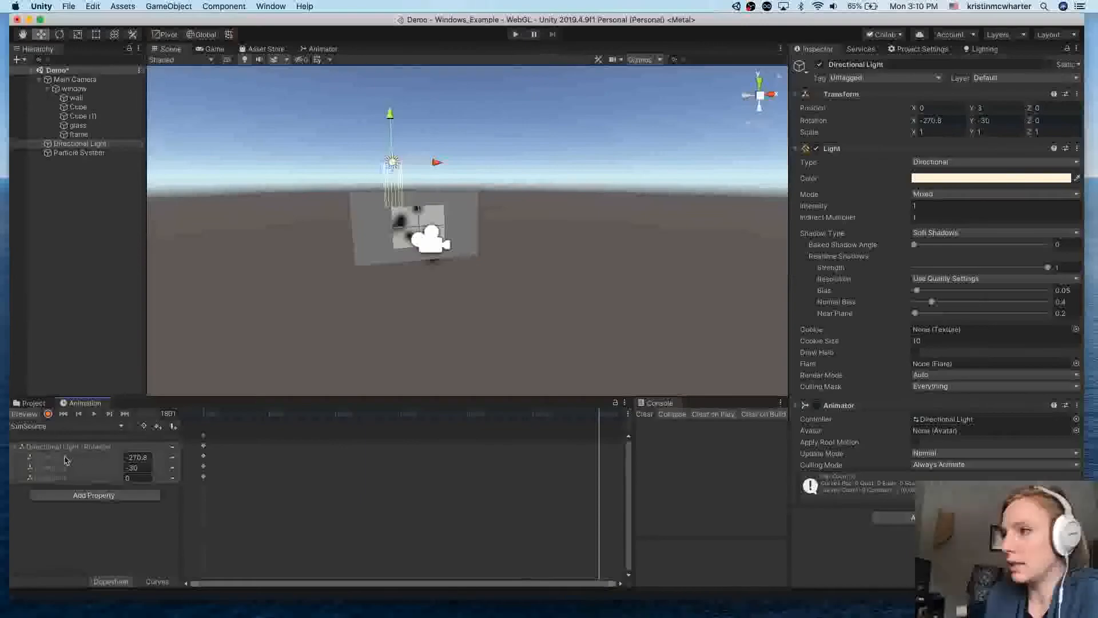
click(127, 458)
click(122, 415)
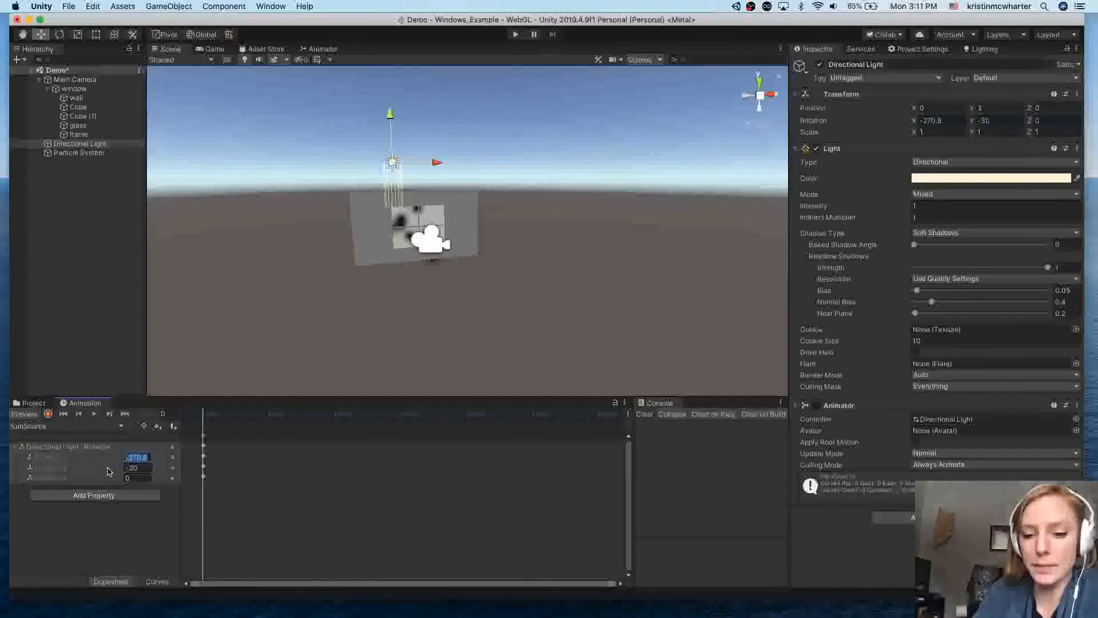
drag(241, 414, 148, 409)
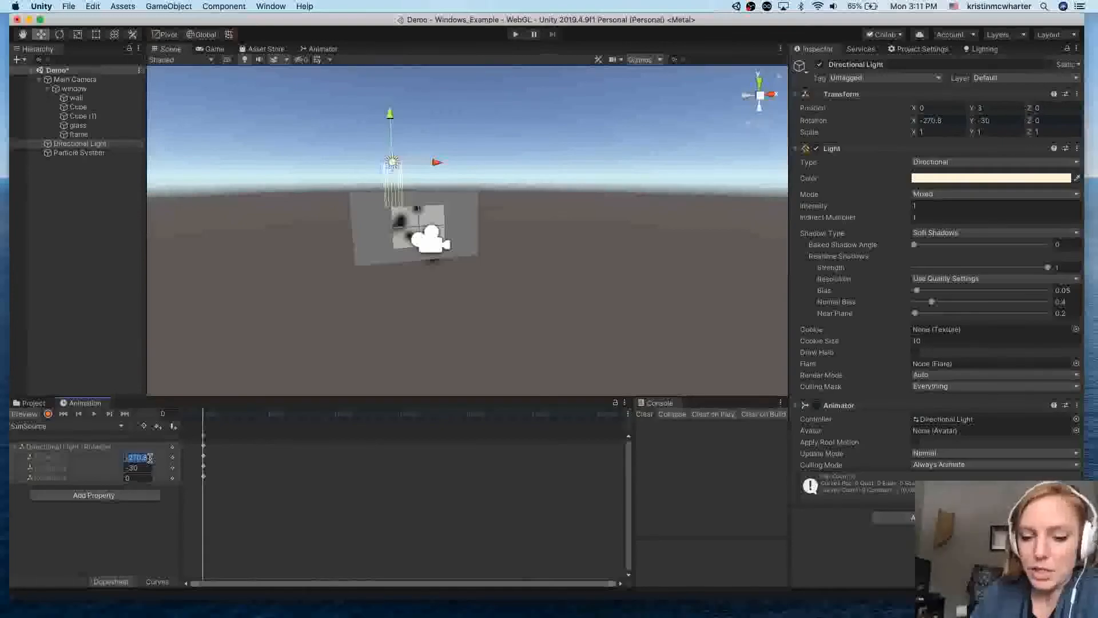
text(0)
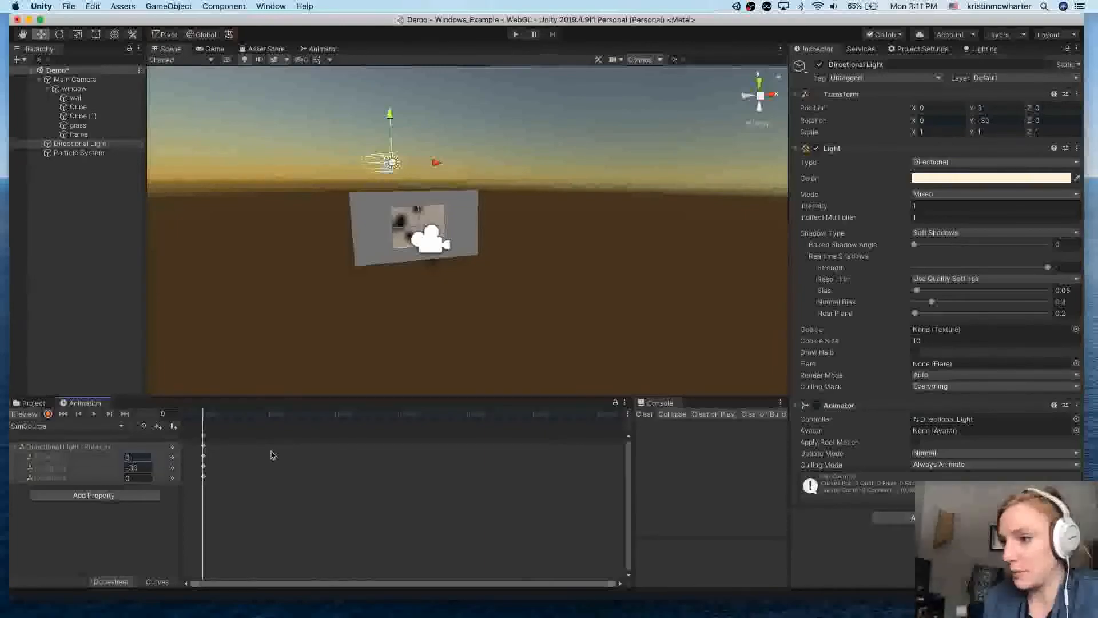
Add a keyframe at frame 1801 with the Directional Light's X rotation set to 360
click(598, 414)
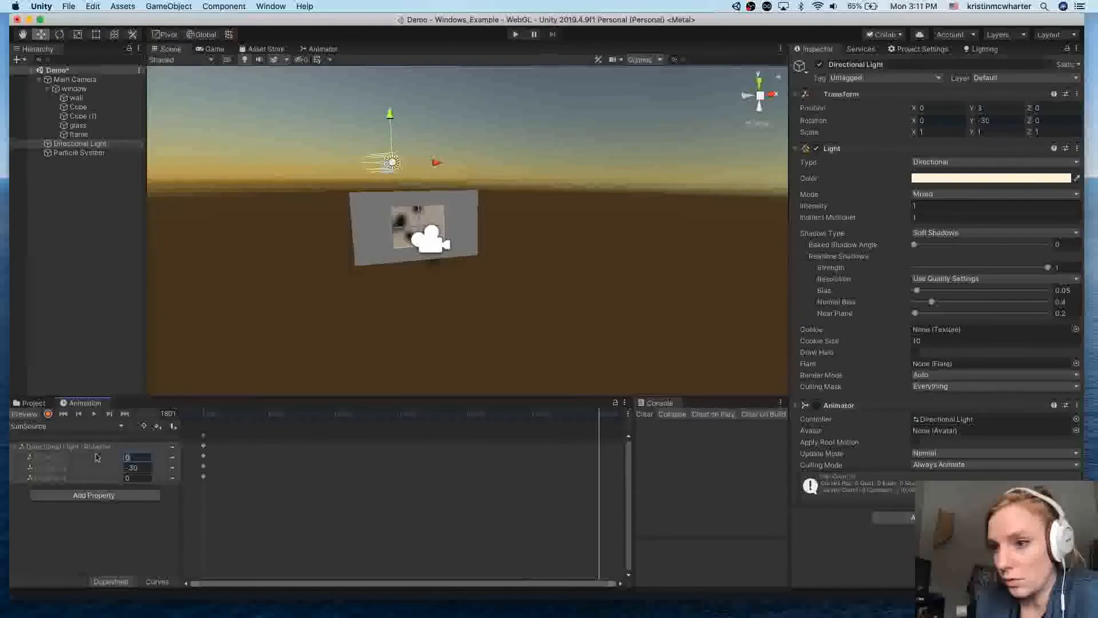
text(3)
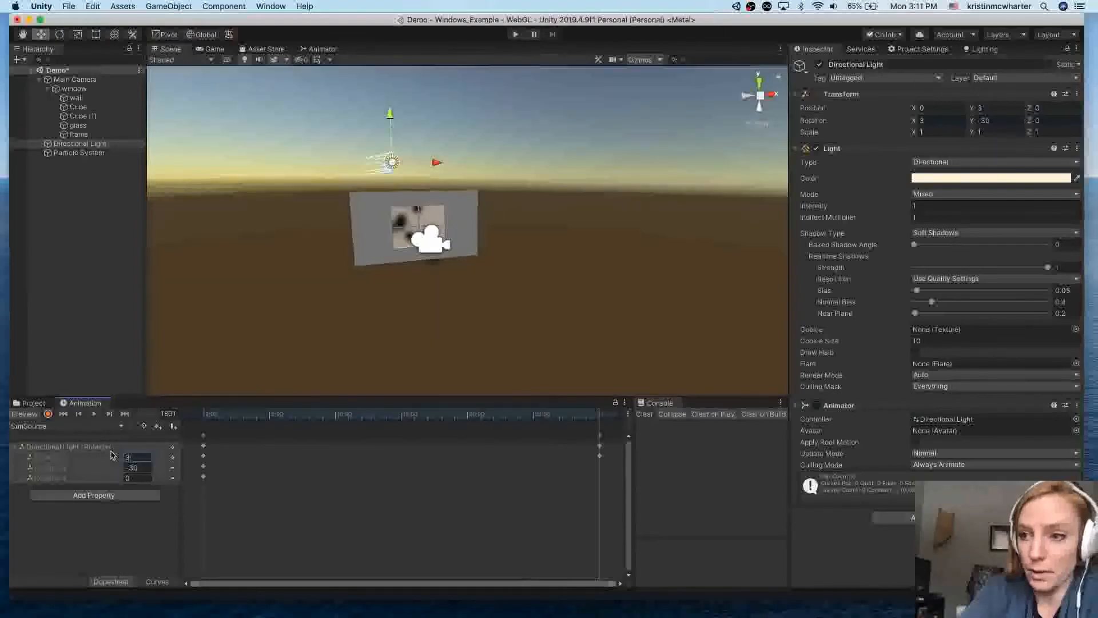
text(60)
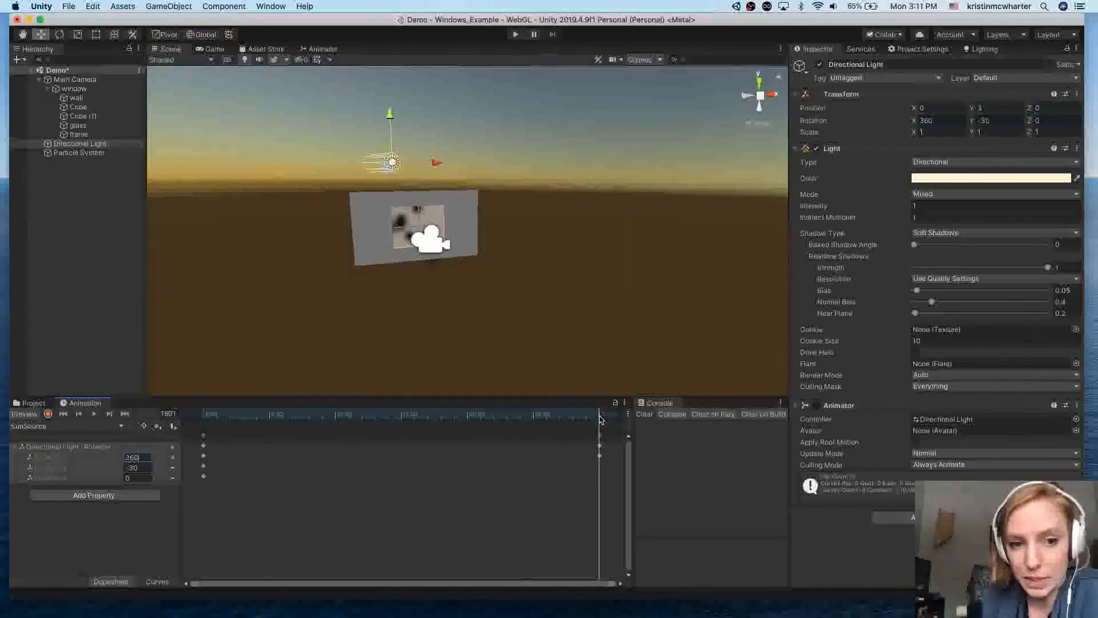
Record a keyframe at the 10-second mark with the light rotated locally to about 66.5 degrees in X, and end recording at frame 0
drag(147, 458, 102, 461)
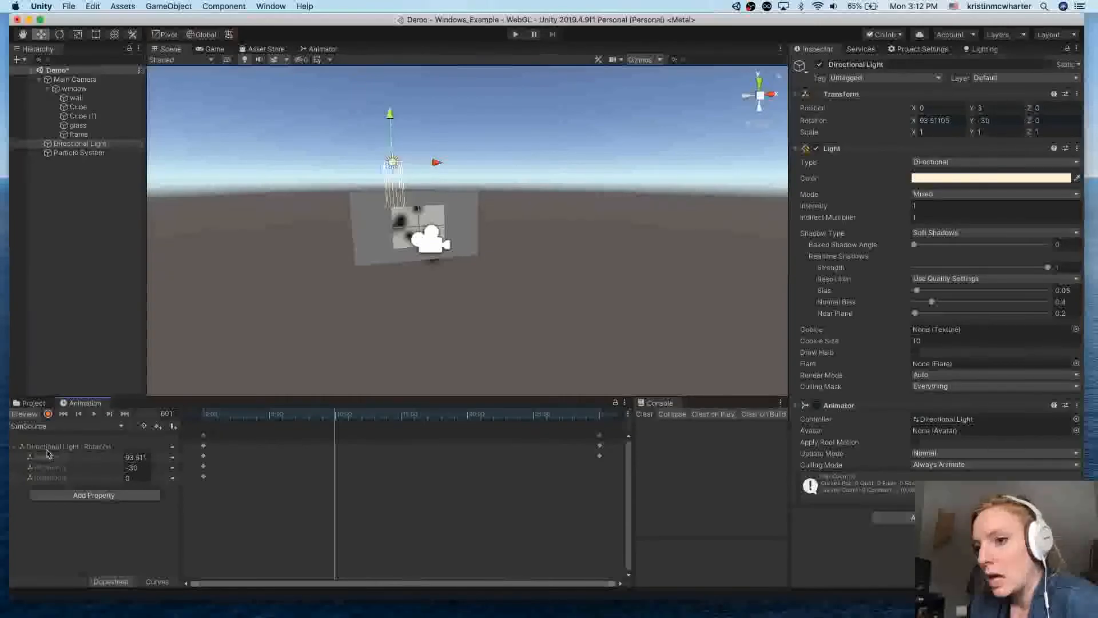
click(48, 415)
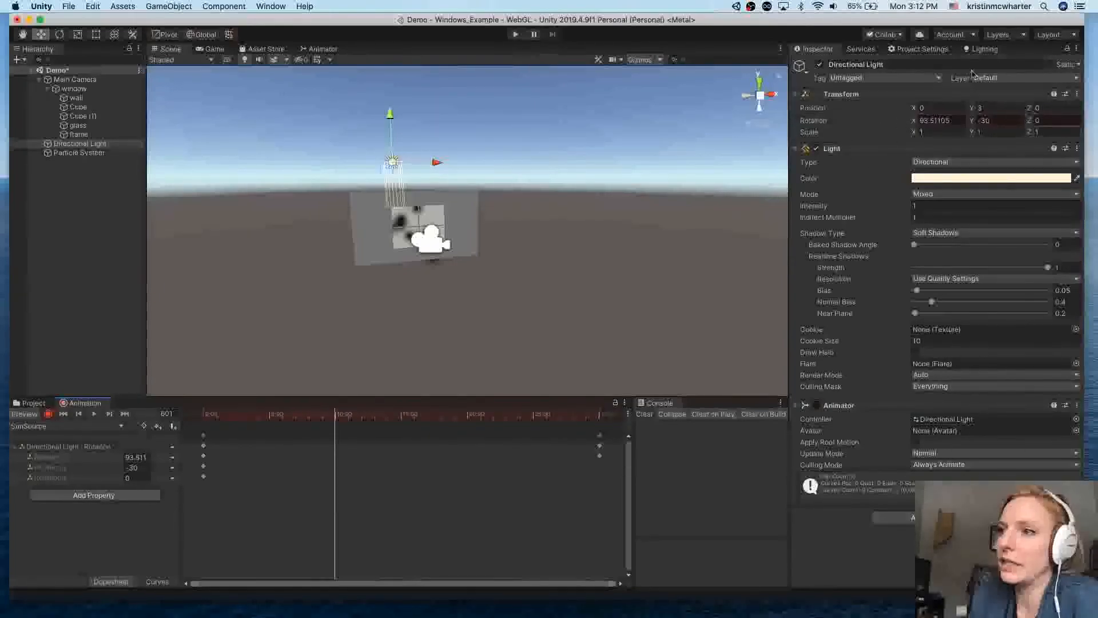
click(58, 35)
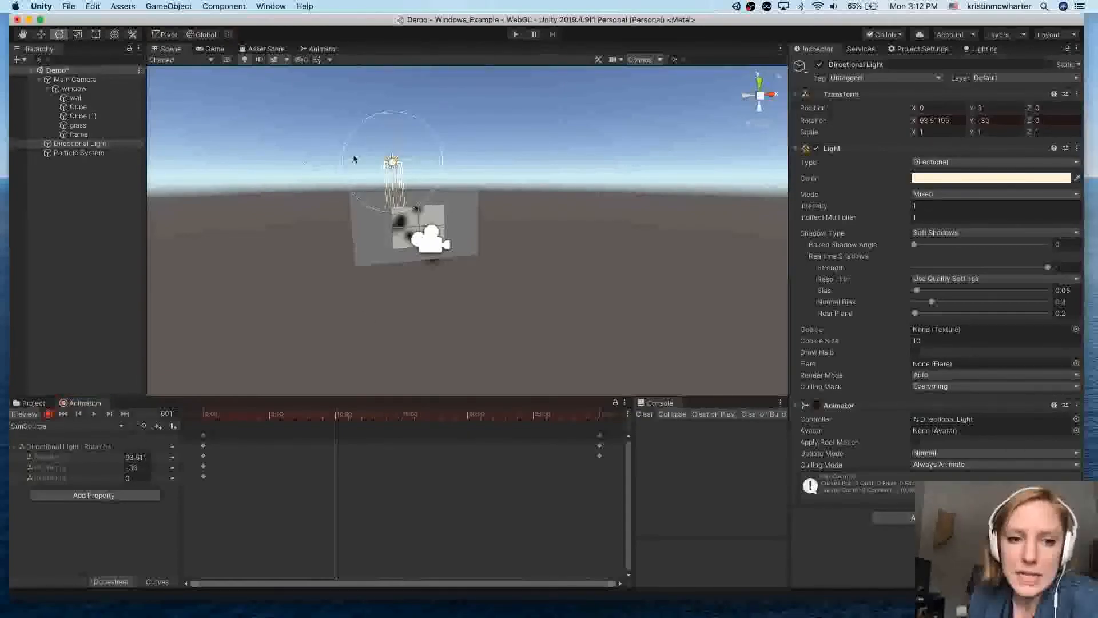
key(x)
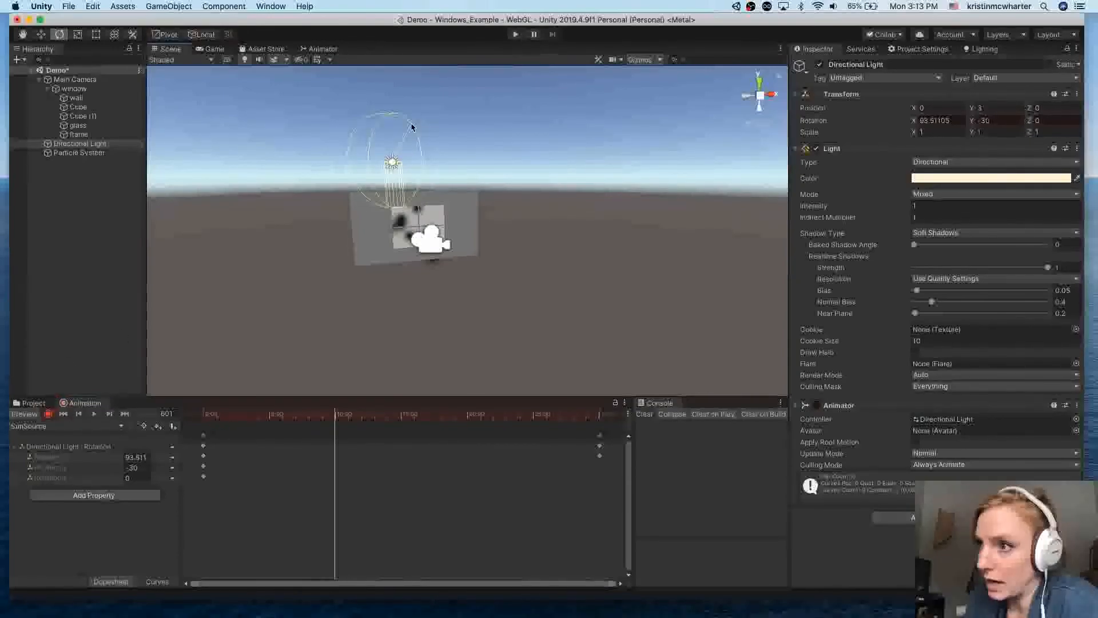
drag(413, 127, 415, 170)
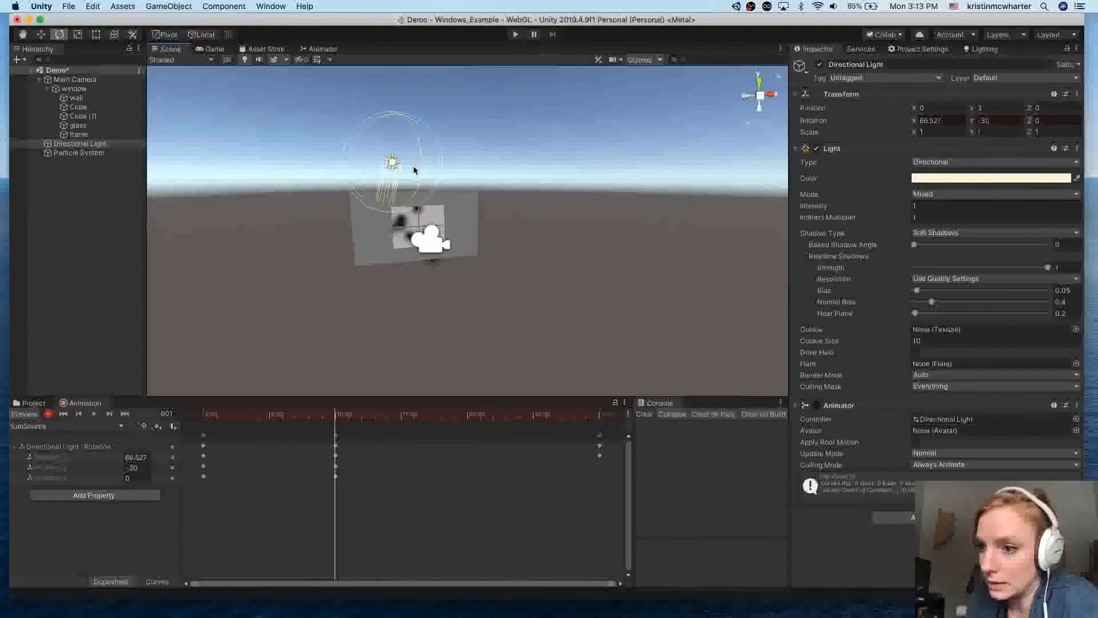
drag(288, 415, 108, 436)
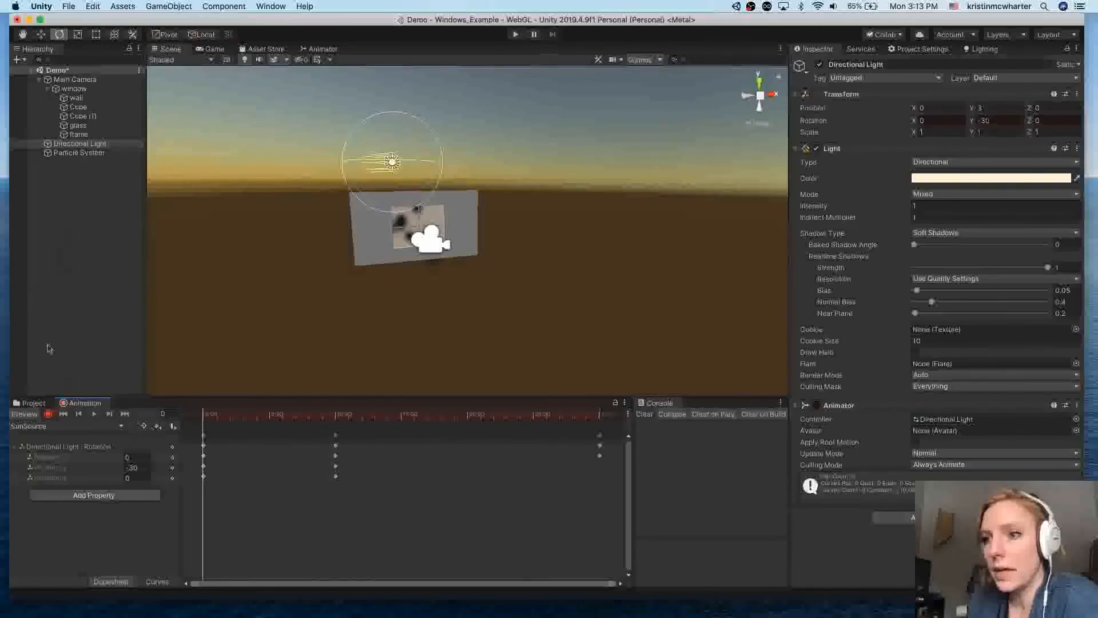
click(48, 414)
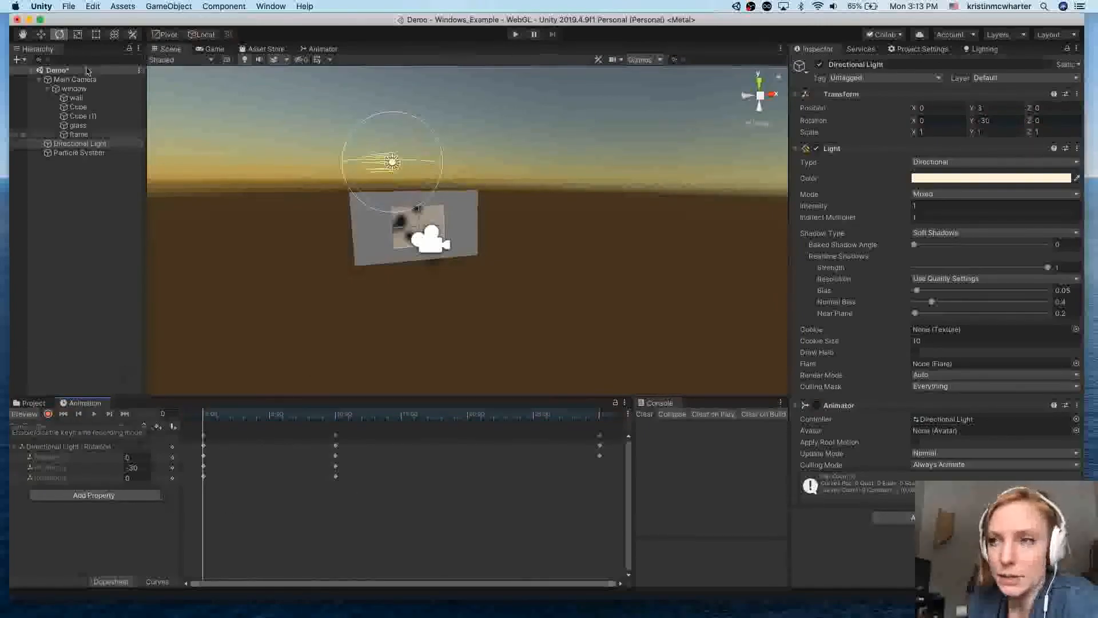
Save the scene, run it to check the sun animation through the window, and stop playback
click(69, 6)
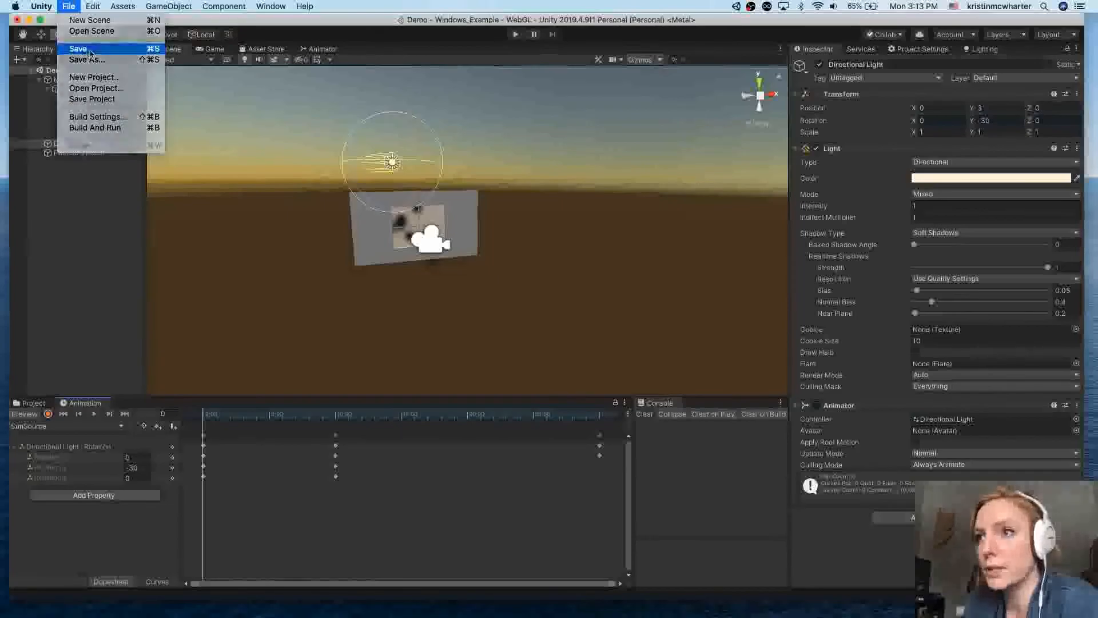
click(89, 50)
click(514, 35)
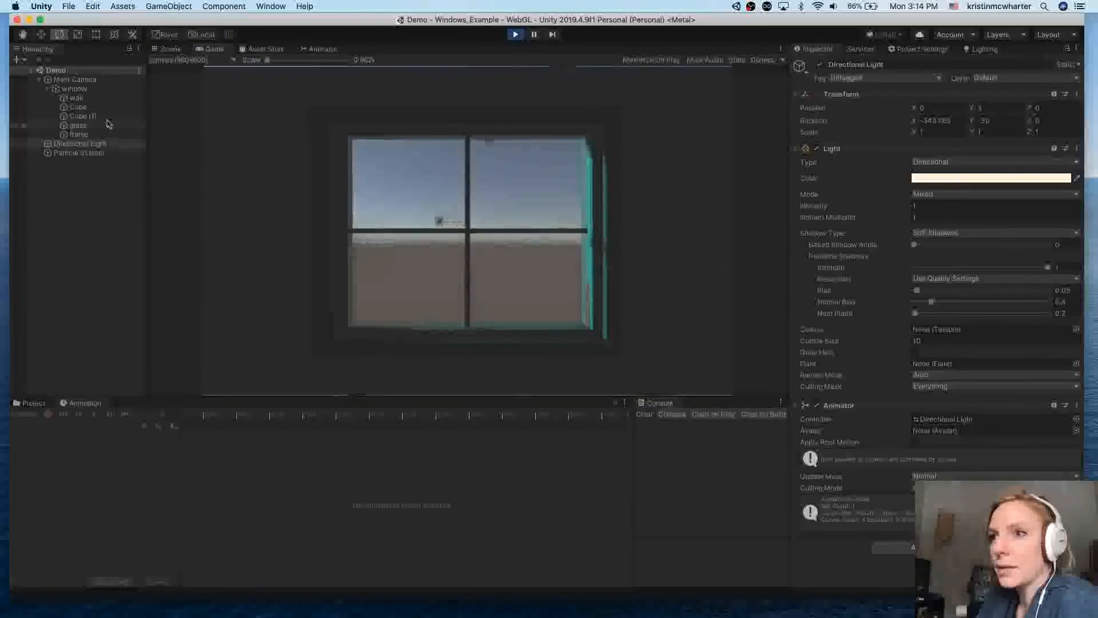
click(515, 35)
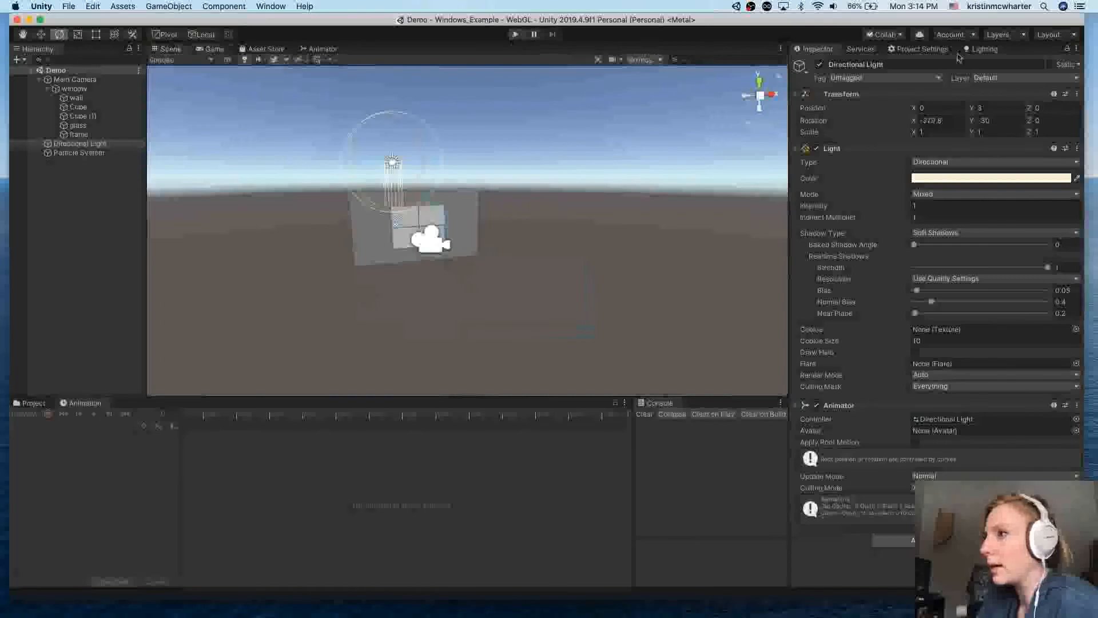
Change the environment skybox material to the starry Skybox and play the scene
click(972, 49)
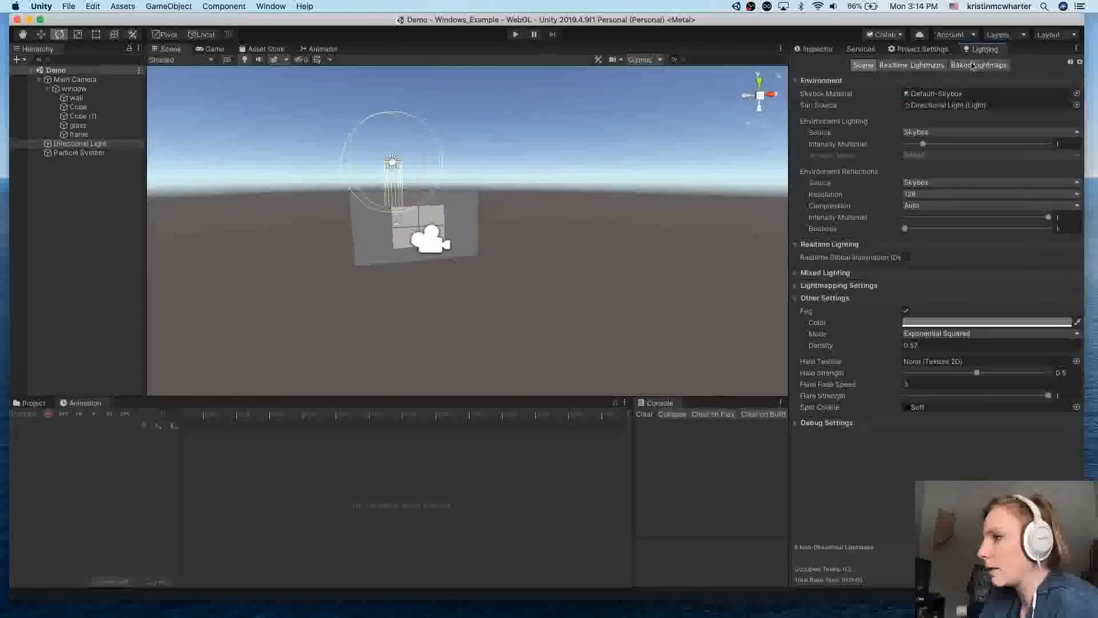
click(1076, 94)
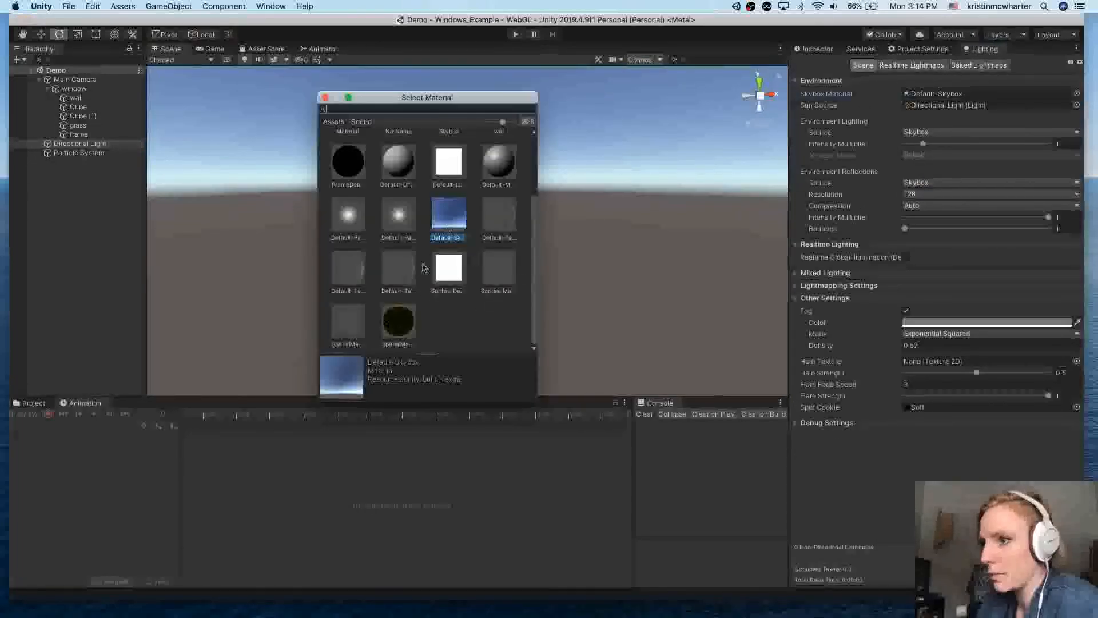
scroll(449, 337, up, 3)
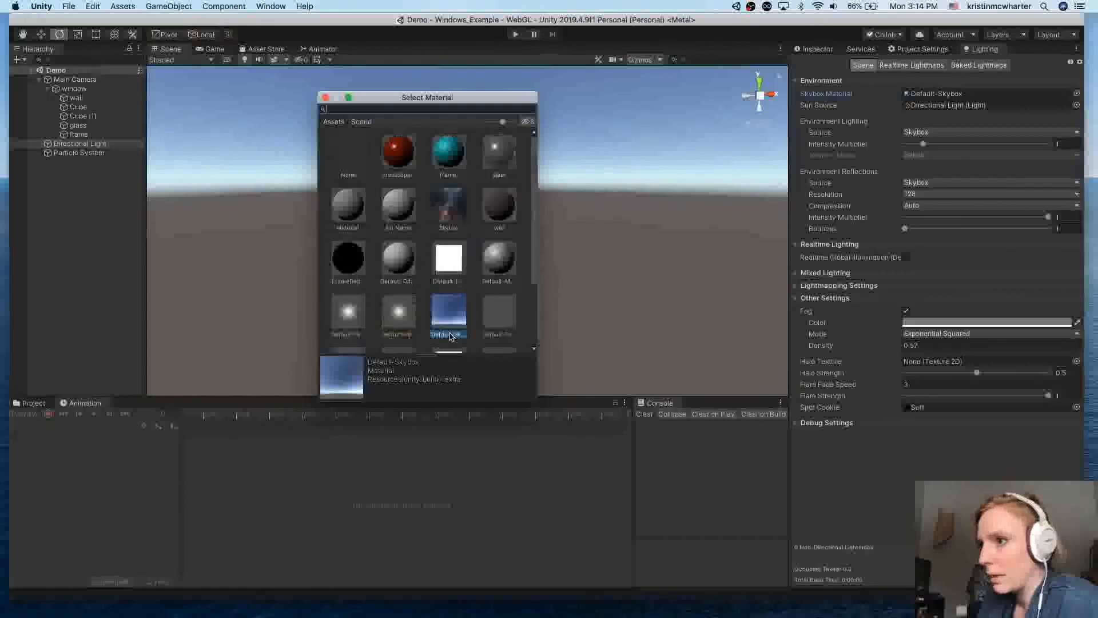
double_click(448, 209)
click(515, 34)
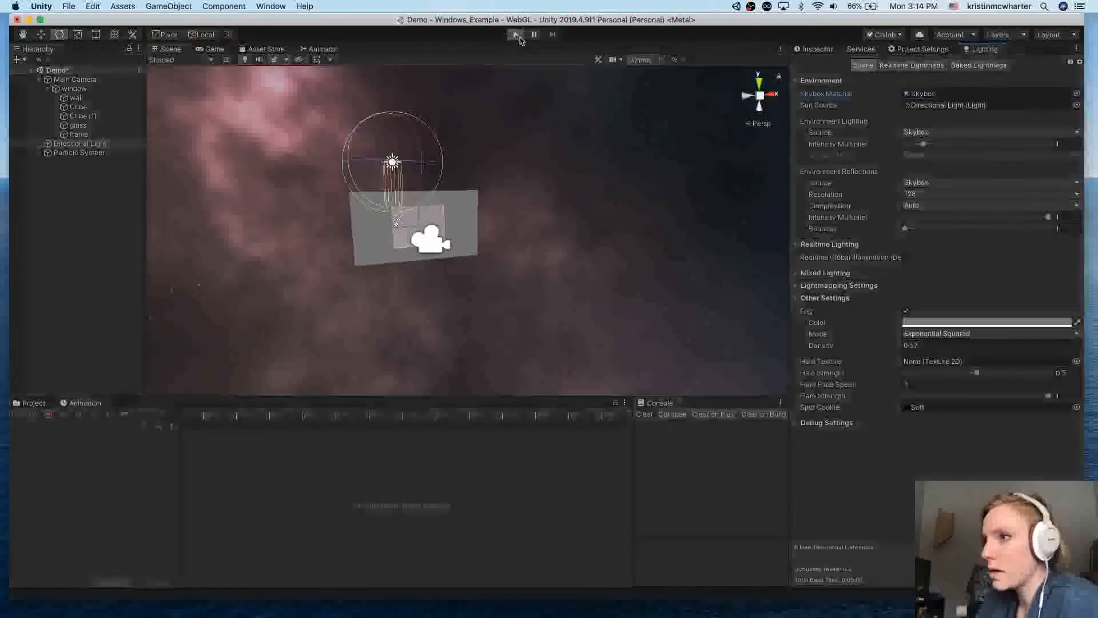